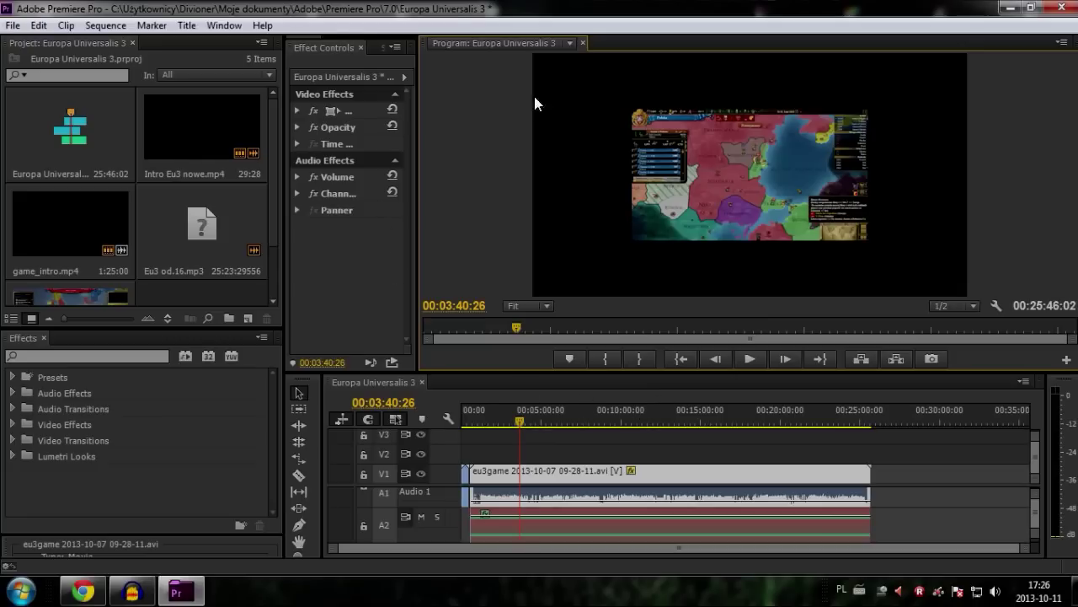
# Step: Re-maximize the editor window and activate Motion to scale up the V1 gameplay video
pyautogui.doubleClick(439, 6)
pyautogui.moveTo(439, 7); pyautogui.dragTo(608, 24)
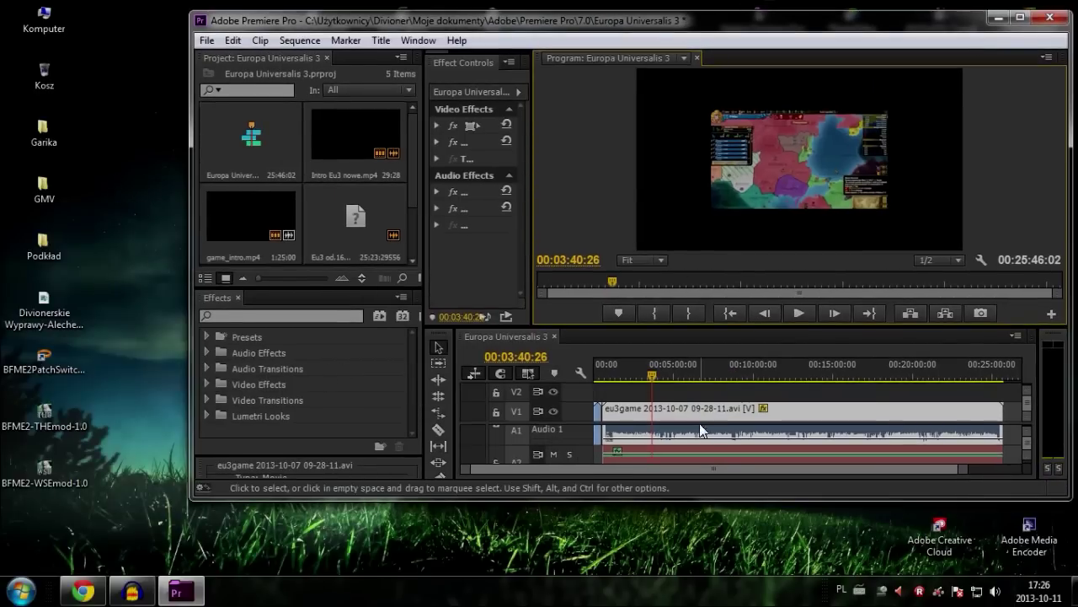
pyautogui.doubleClick(752, 21)
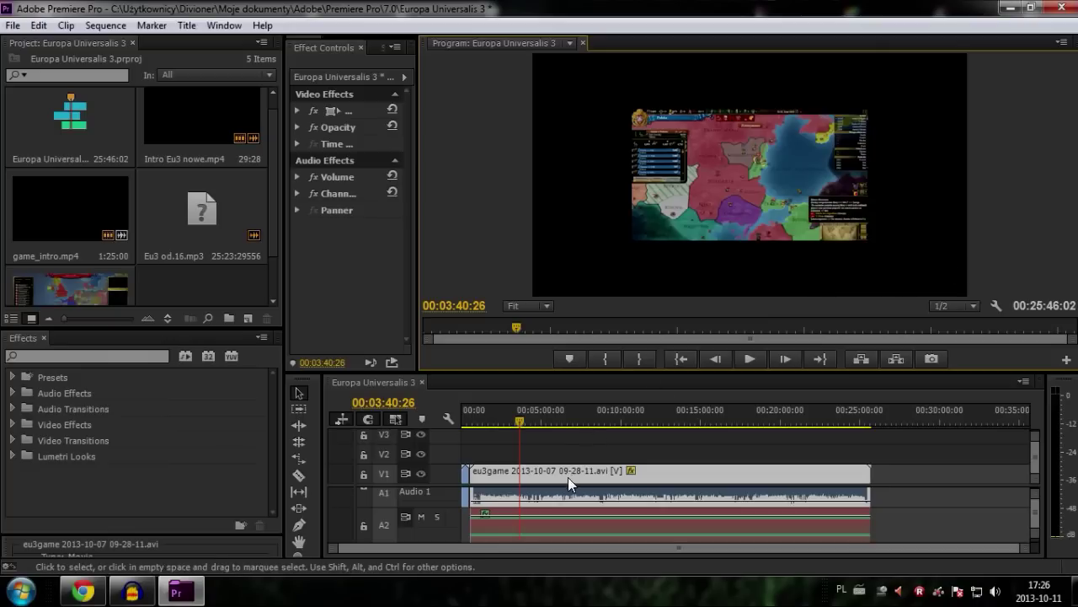
pyautogui.click(330, 109)
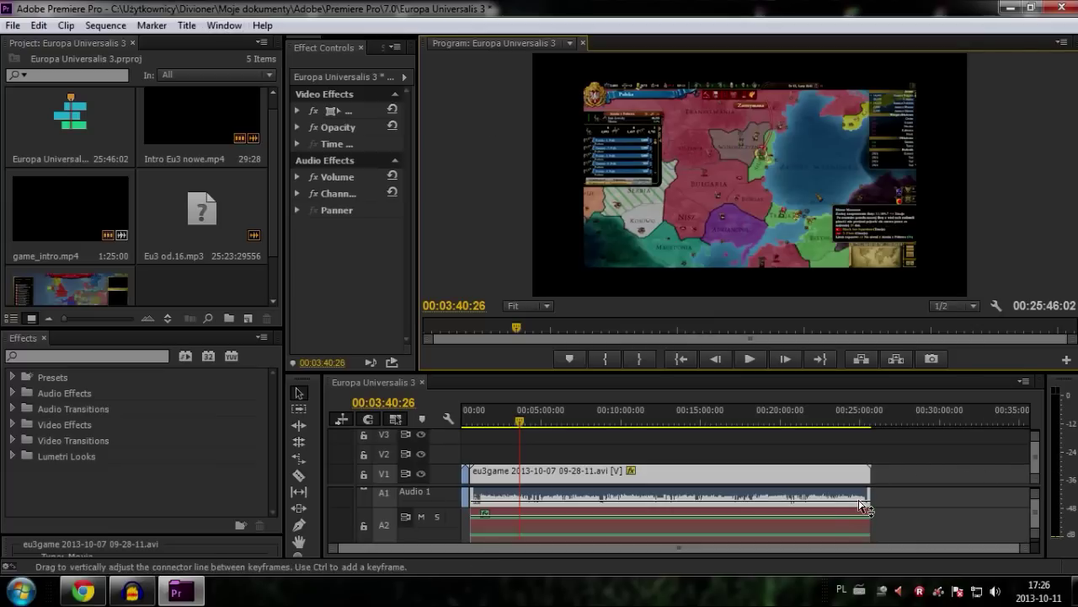
# Step: Delete the Eu3 od.16.mp3 audio clip from track A2
pyautogui.click(546, 524)
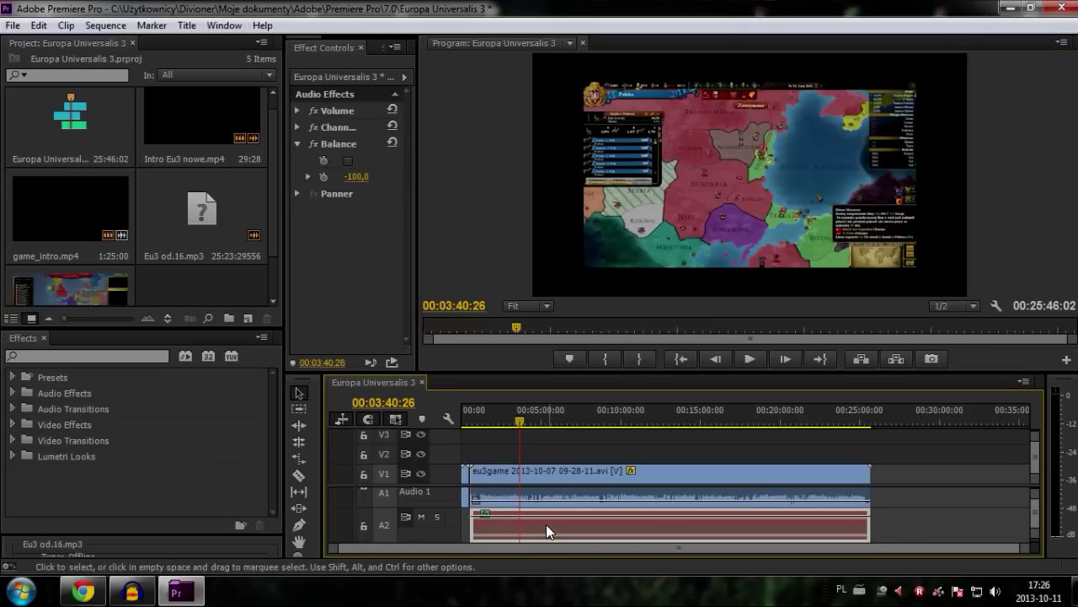
pyautogui.press('Delete')
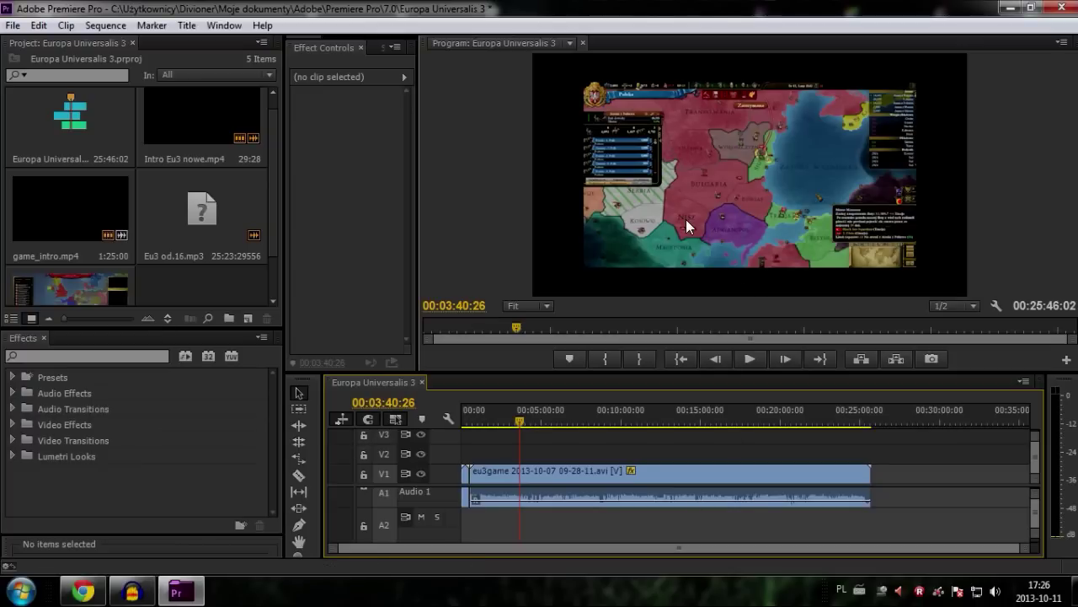
# Step: Re-maximize the window and show Motion handles for the V1 gameplay clip
pyautogui.doubleClick(266, 9)
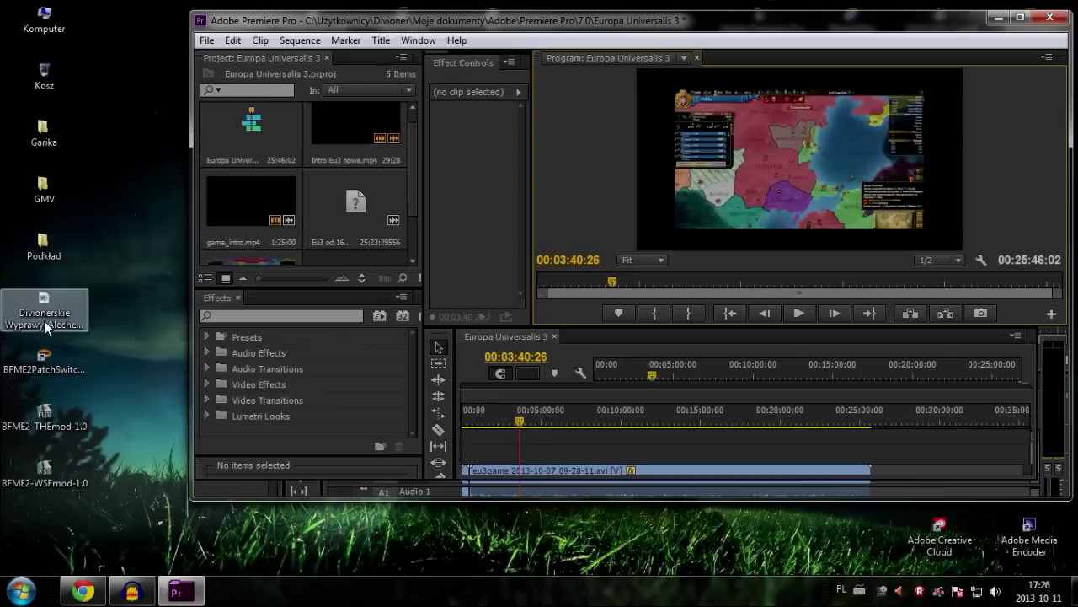
pyautogui.click(44, 310)
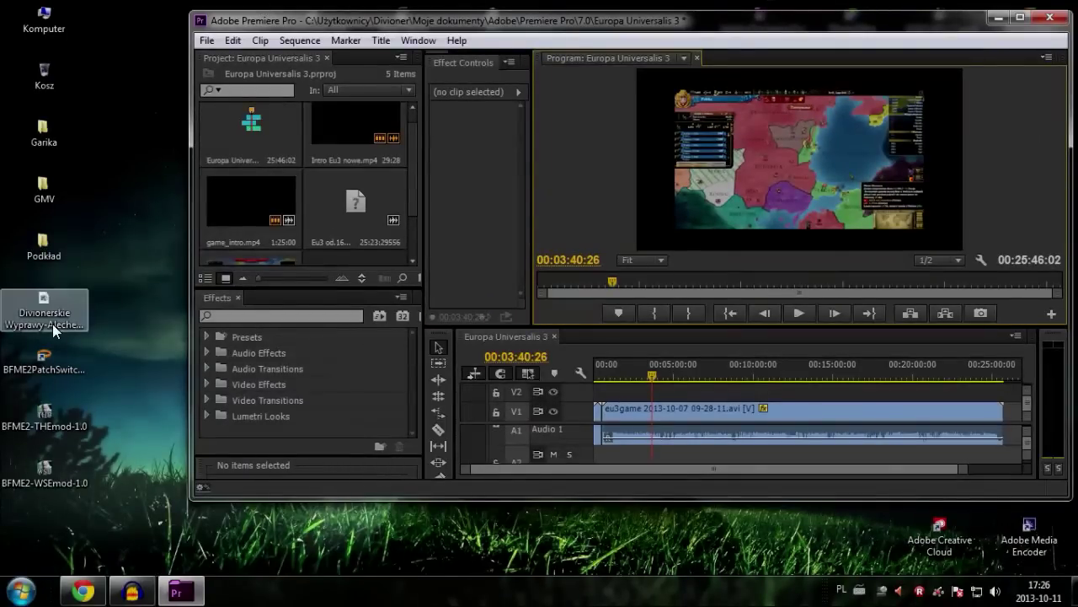
pyautogui.doubleClick(423, 26)
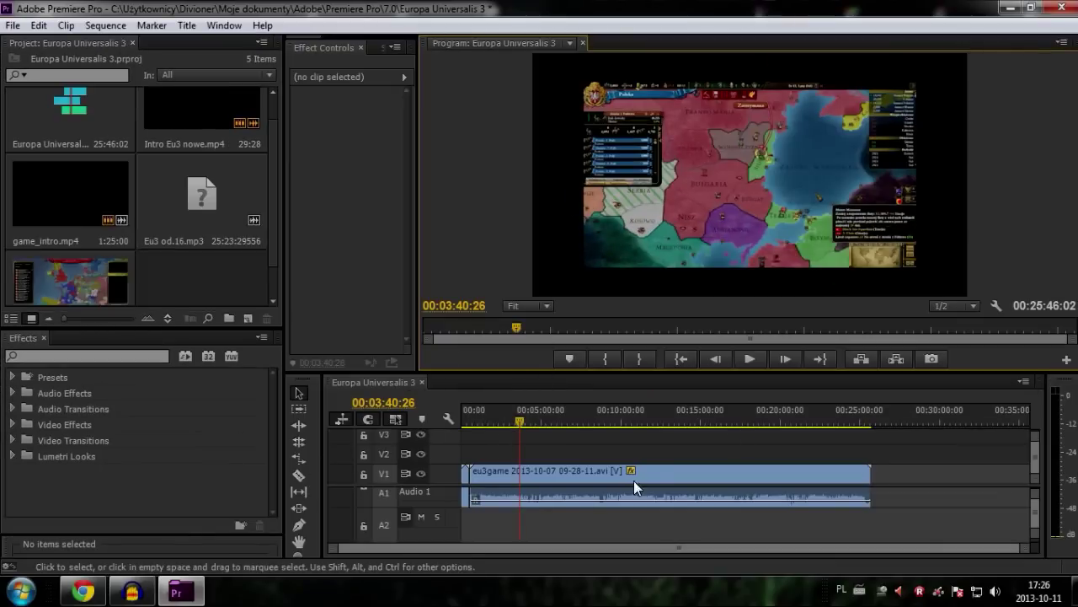
pyautogui.click(570, 476)
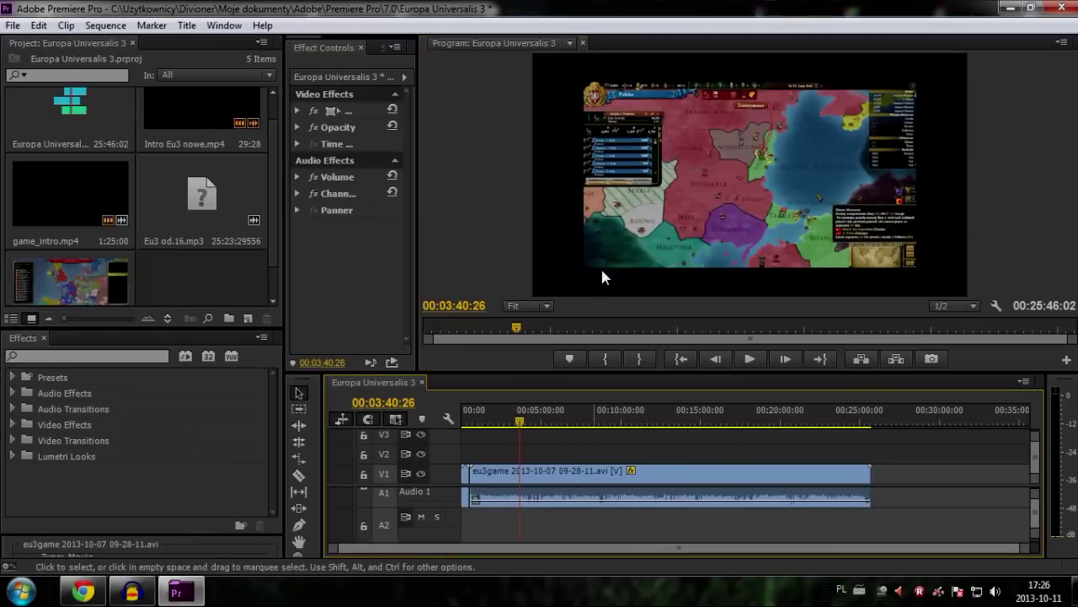
pyautogui.click(326, 116)
# Step: Shrink the gameplay video inward in the frame and widen the Effect Controls panel
pyautogui.moveTo(581, 174); pyautogui.dragTo(642, 175)
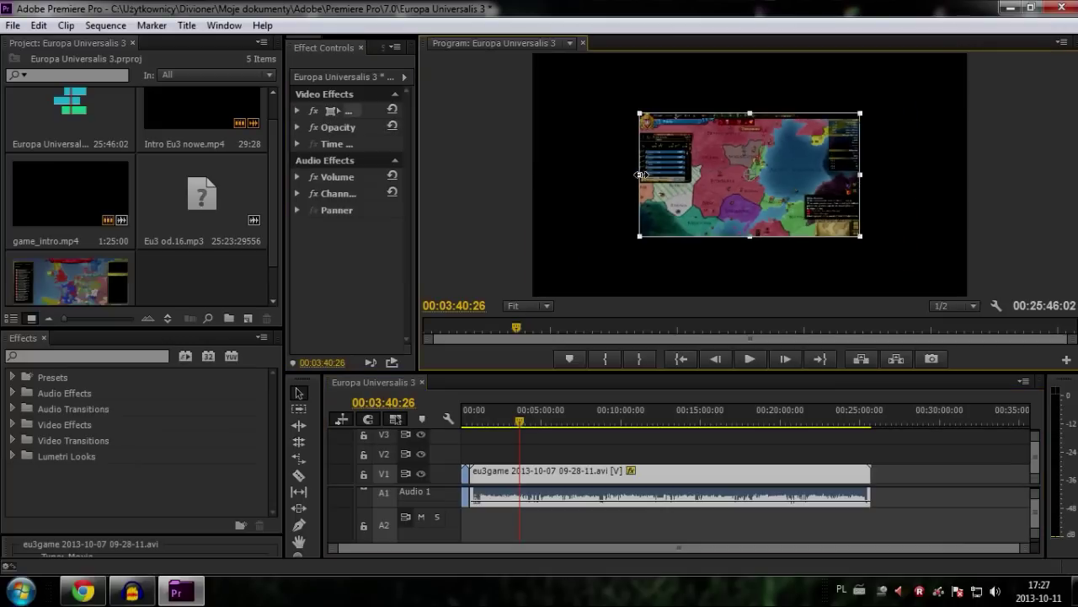
pyautogui.click(489, 212)
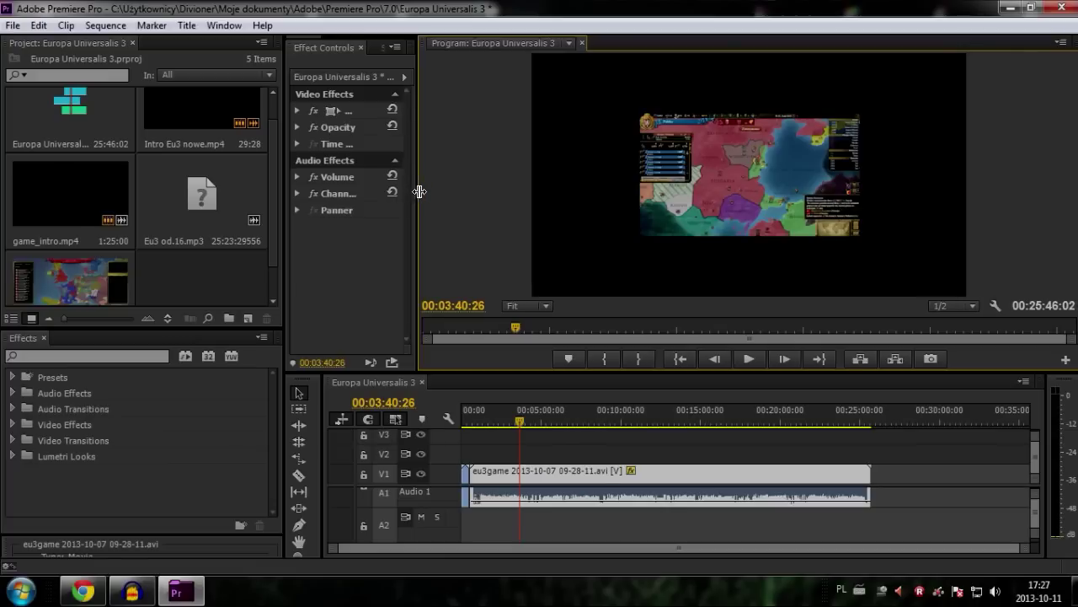
pyautogui.moveTo(413, 185); pyautogui.dragTo(463, 186)
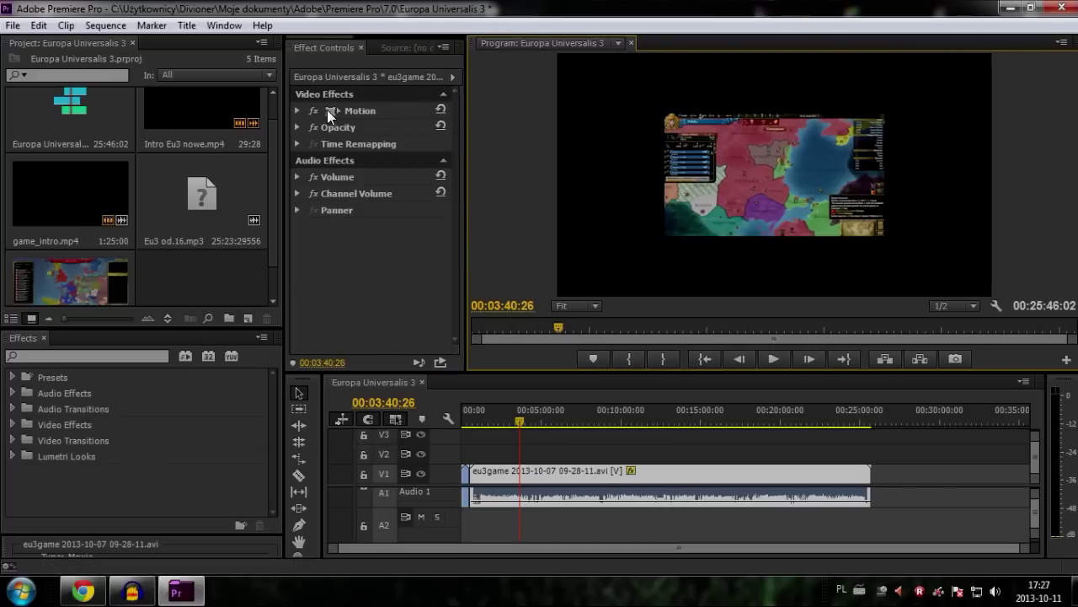
# Step: Bring Effect Controls forward from the Window menu and activate the gameplay clip's Motion handles
pyautogui.click(227, 27)
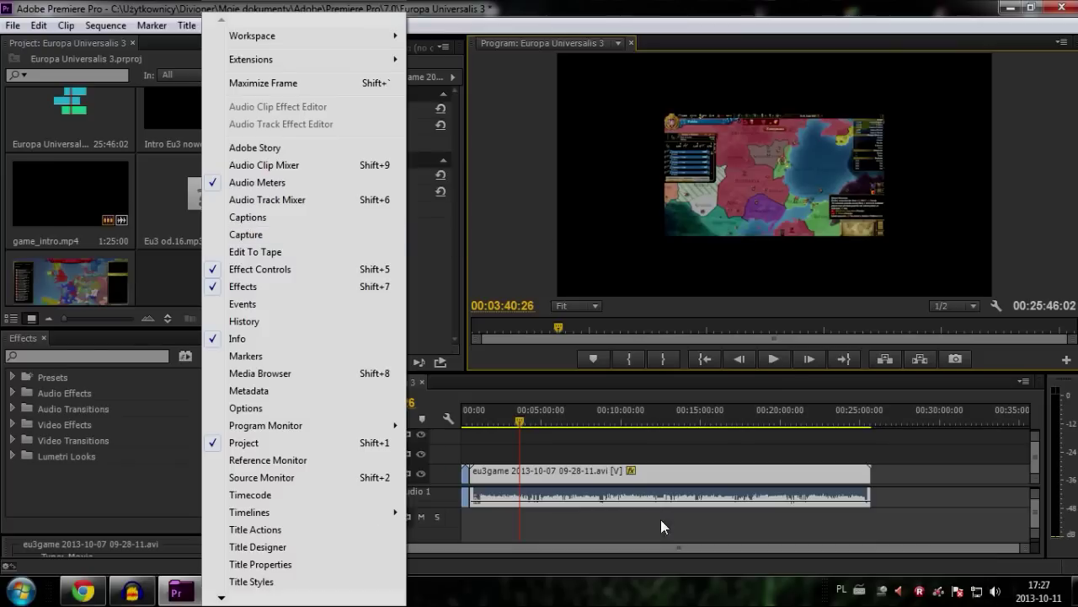
pyautogui.click(127, 153)
pyautogui.click(187, 25)
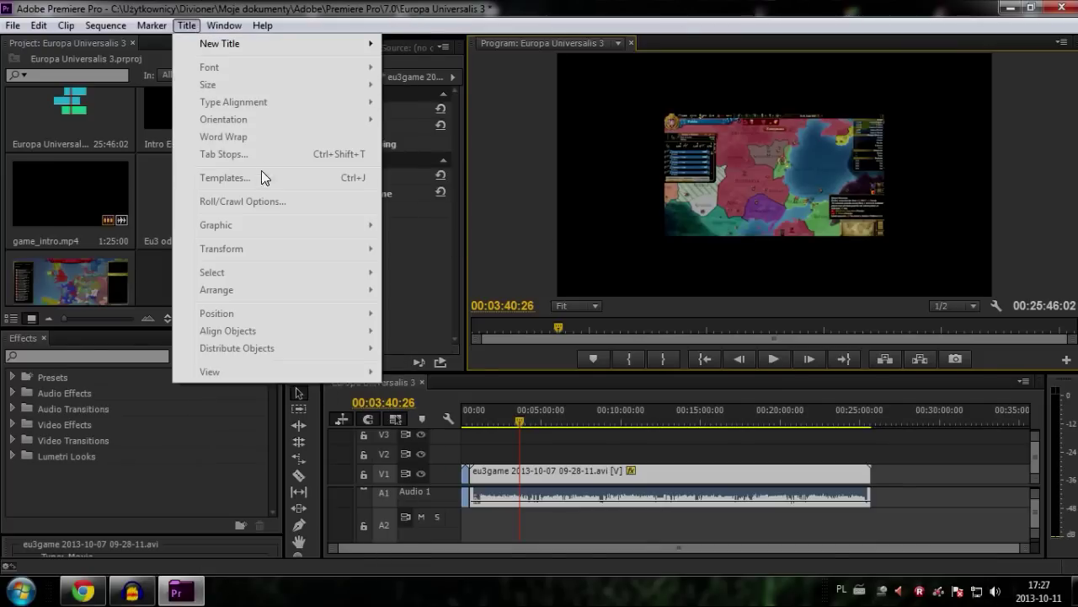
pyautogui.moveTo(219, 27)
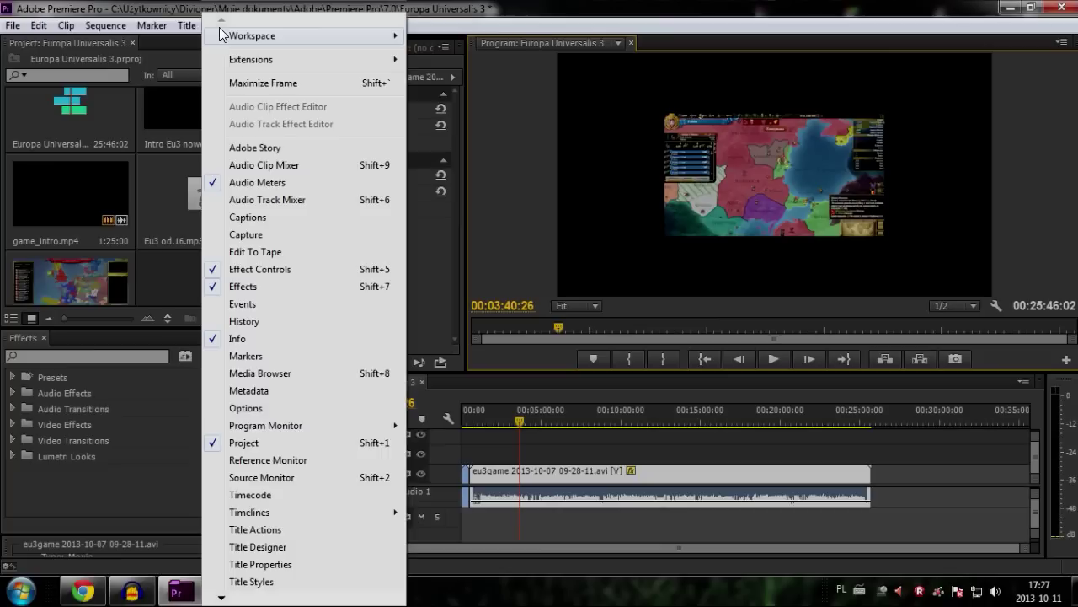
pyautogui.click(292, 271)
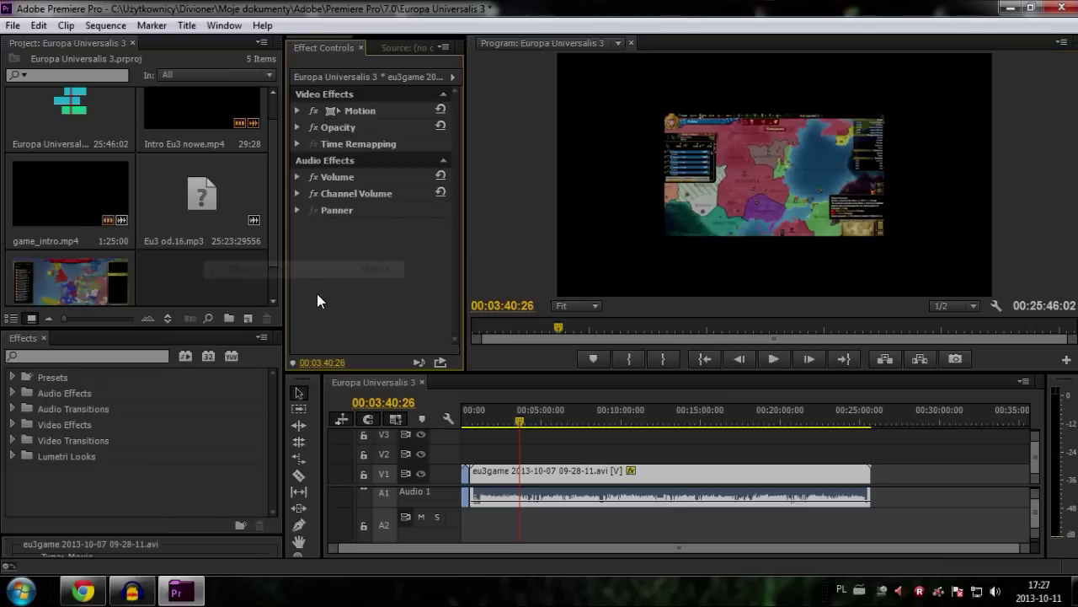
pyautogui.click(384, 47)
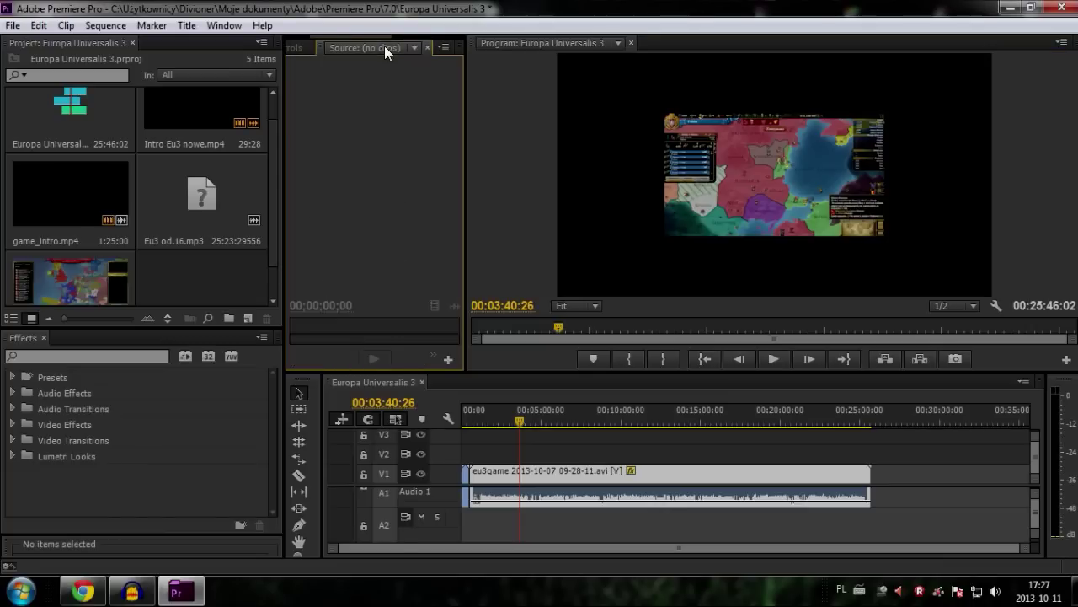
pyautogui.click(295, 47)
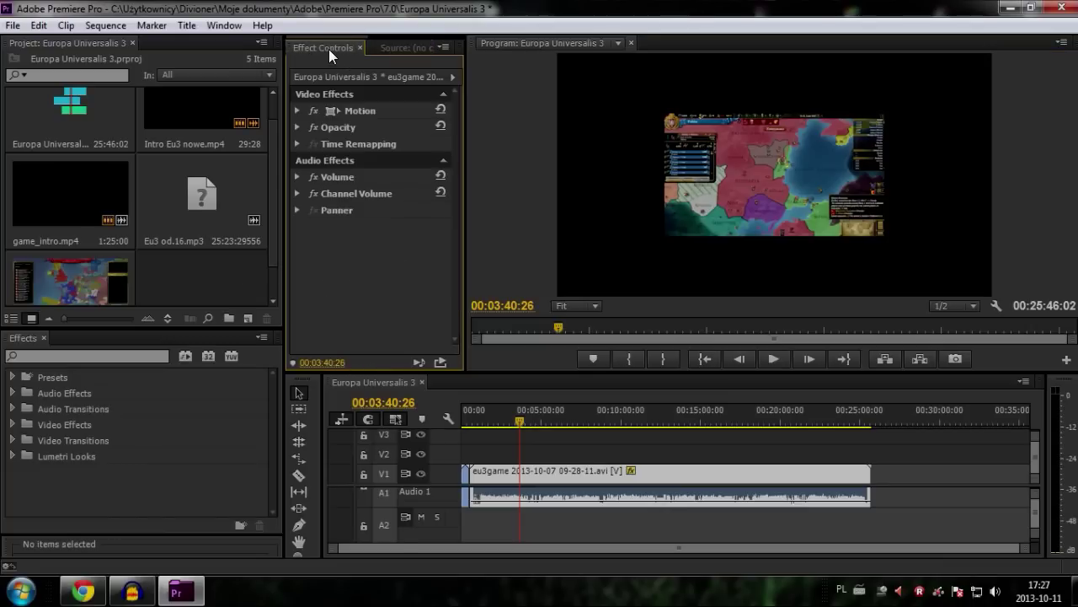
pyautogui.click(225, 24)
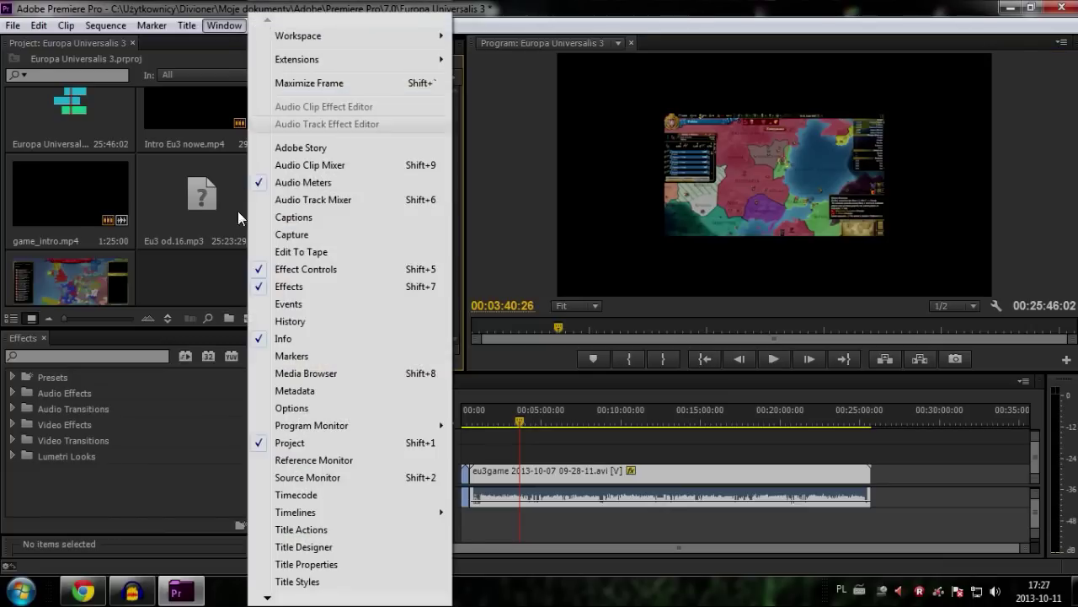
pyautogui.click(282, 269)
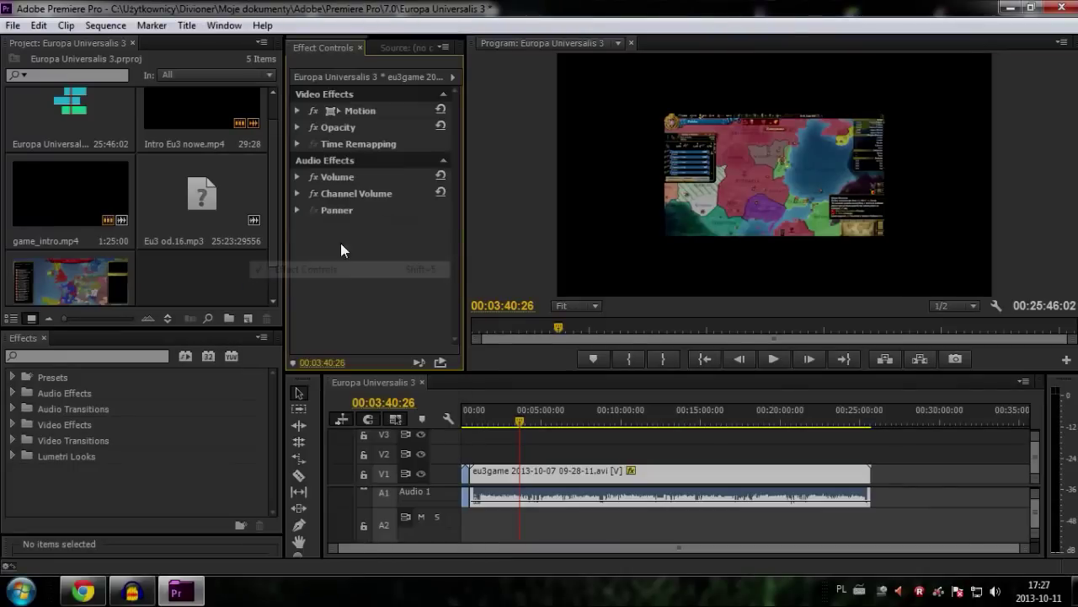
pyautogui.click(333, 111)
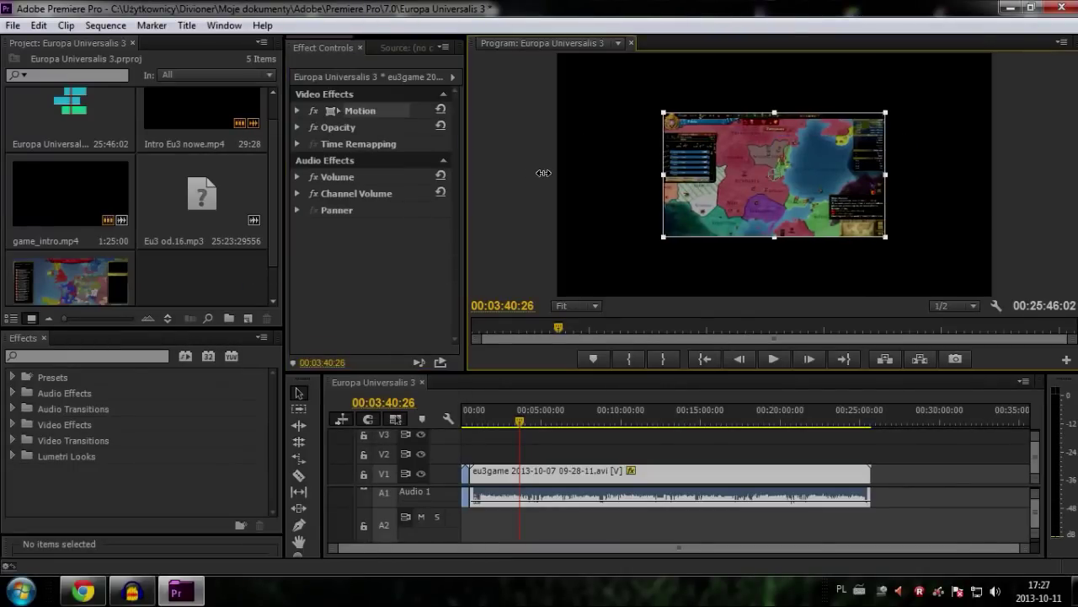
# Step: Place the scaled gameplay picture in the top-right corner and add Intro Eu3 nowe.mp4 onto V2/A2
pyautogui.moveTo(689, 175)
pyautogui.mouseDown()
pyautogui.moveTo(585, 174)
pyautogui.moveTo(703, 175)
pyautogui.mouseUp()
pyautogui.moveTo(798, 180); pyautogui.dragTo(939, 96)
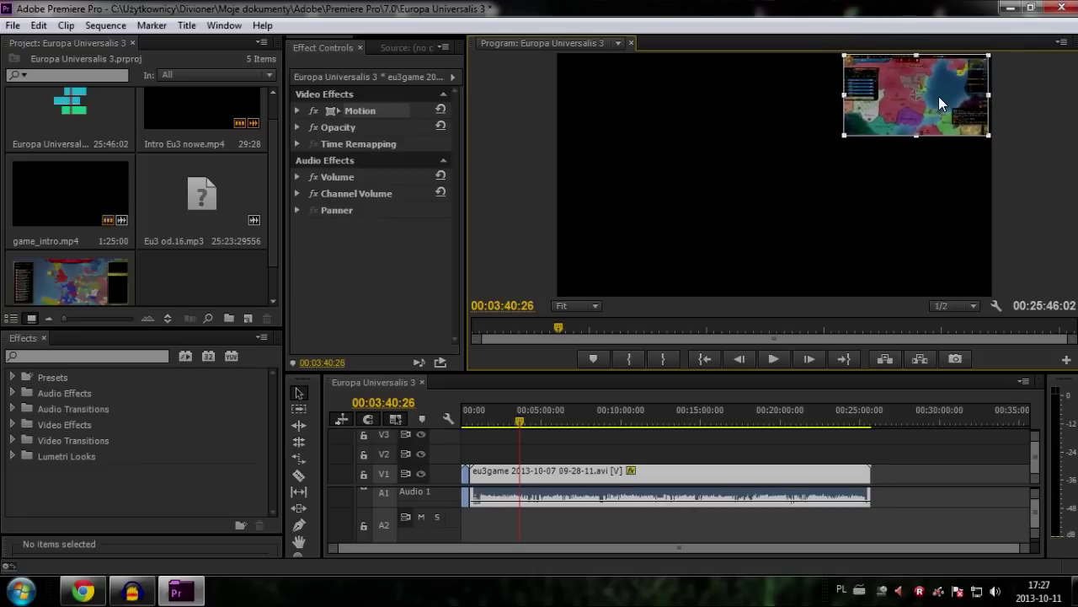
pyautogui.moveTo(909, 57); pyautogui.dragTo(909, 58)
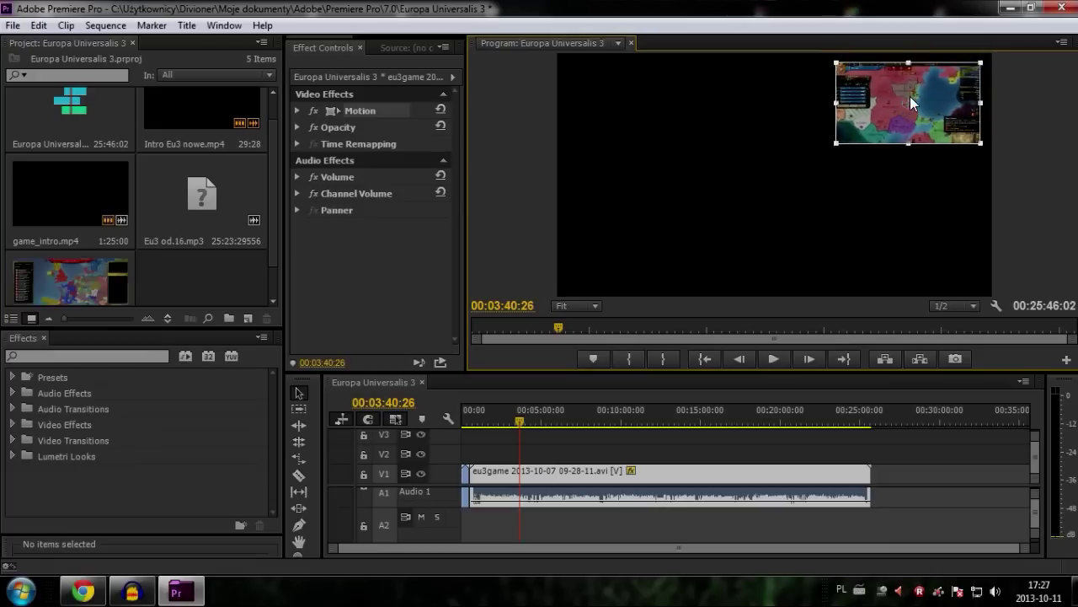
pyautogui.moveTo(911, 95); pyautogui.dragTo(899, 73)
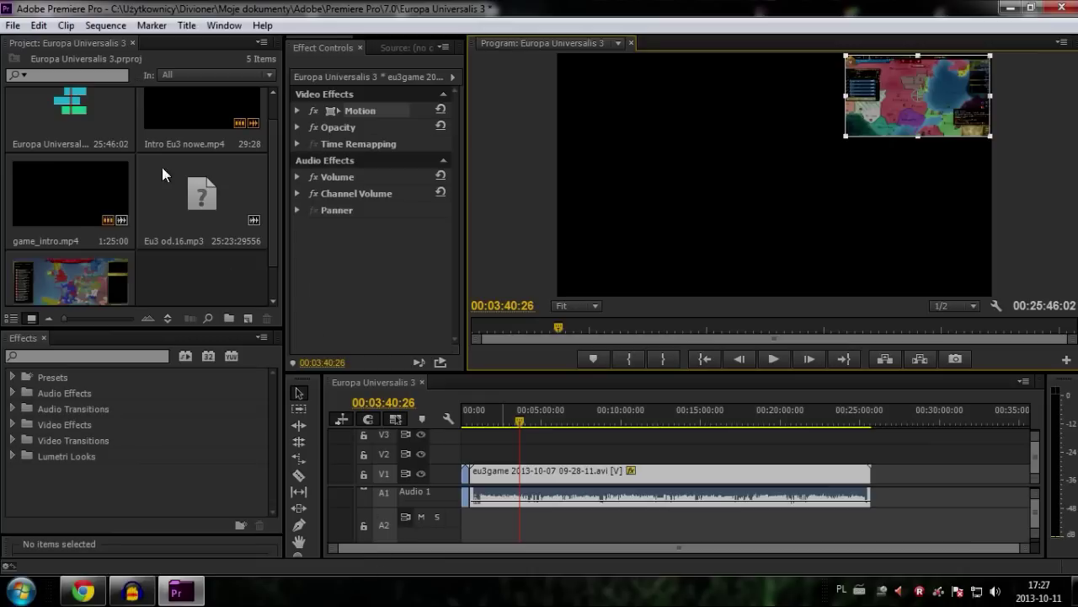
pyautogui.moveTo(185, 124)
pyautogui.mouseDown()
pyautogui.moveTo(747, 495)
pyautogui.moveTo(506, 464)
pyautogui.mouseUp()
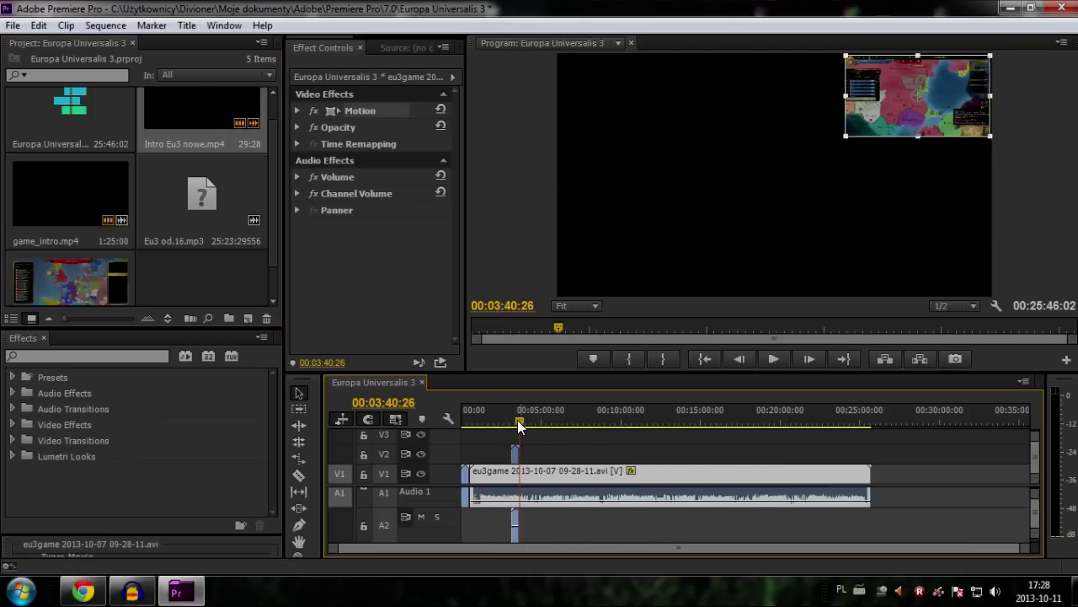
# Step: Slide the Intro Eu3 nowe.mp4 clip slightly earlier on V2
pyautogui.click(517, 421)
pyautogui.click(516, 421)
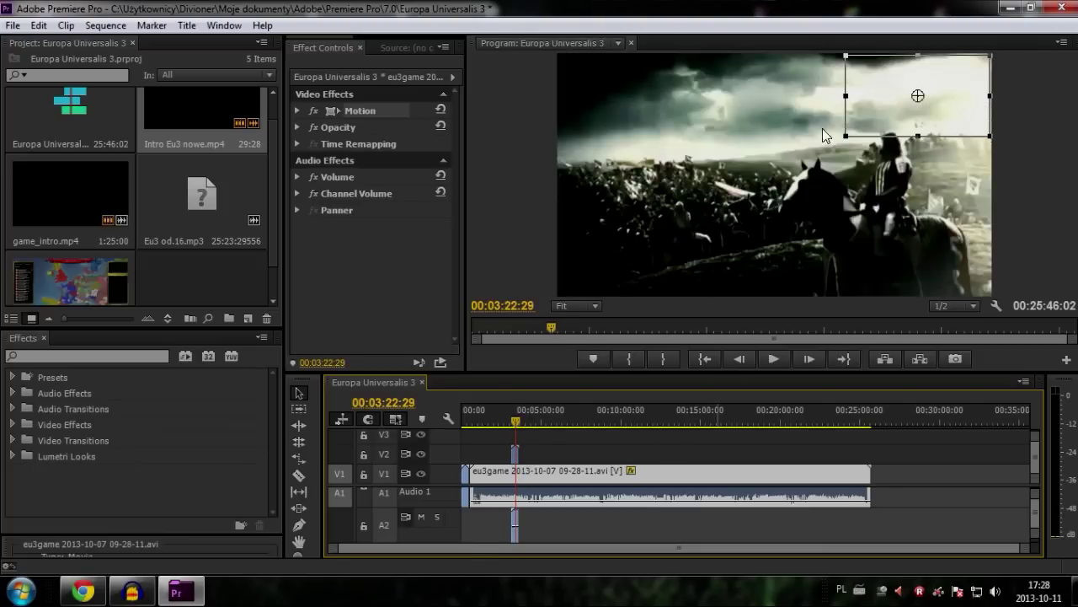
pyautogui.click(513, 454)
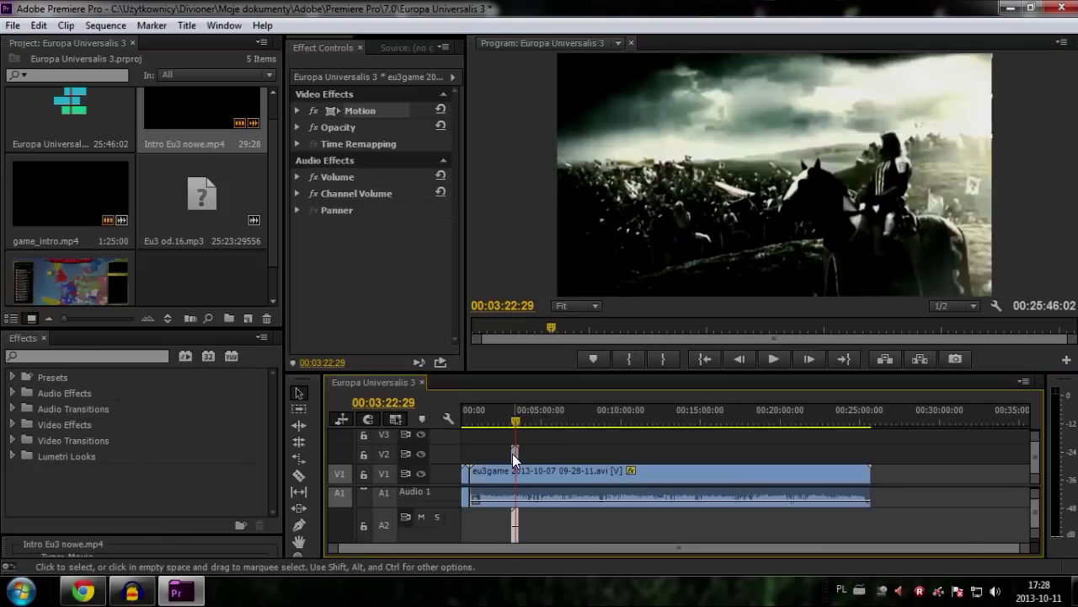
pyautogui.click(575, 469)
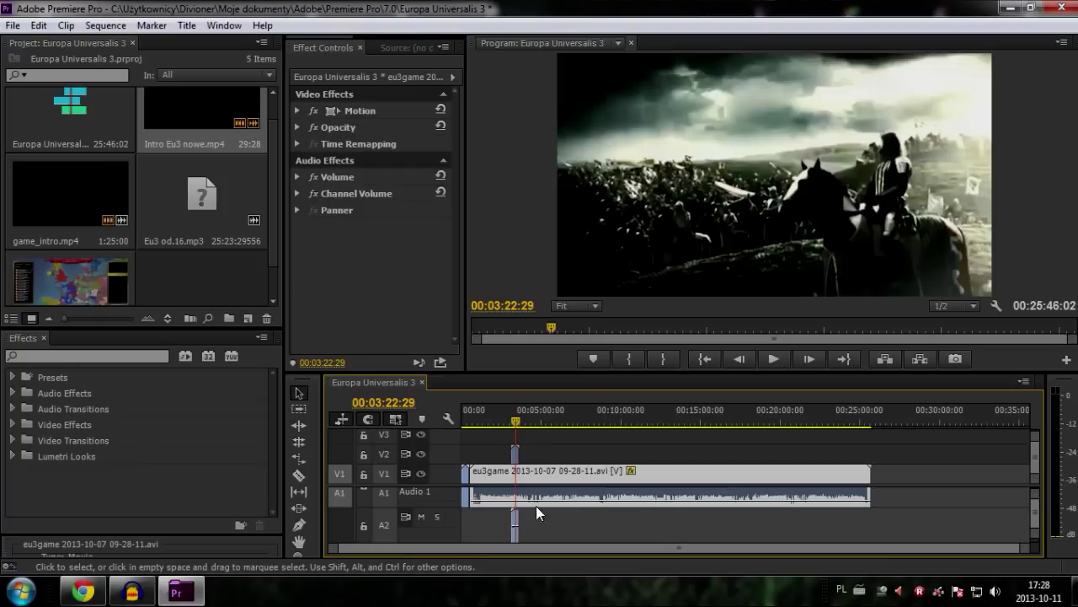
pyautogui.click(465, 456)
pyautogui.click(548, 470)
pyautogui.click(517, 455)
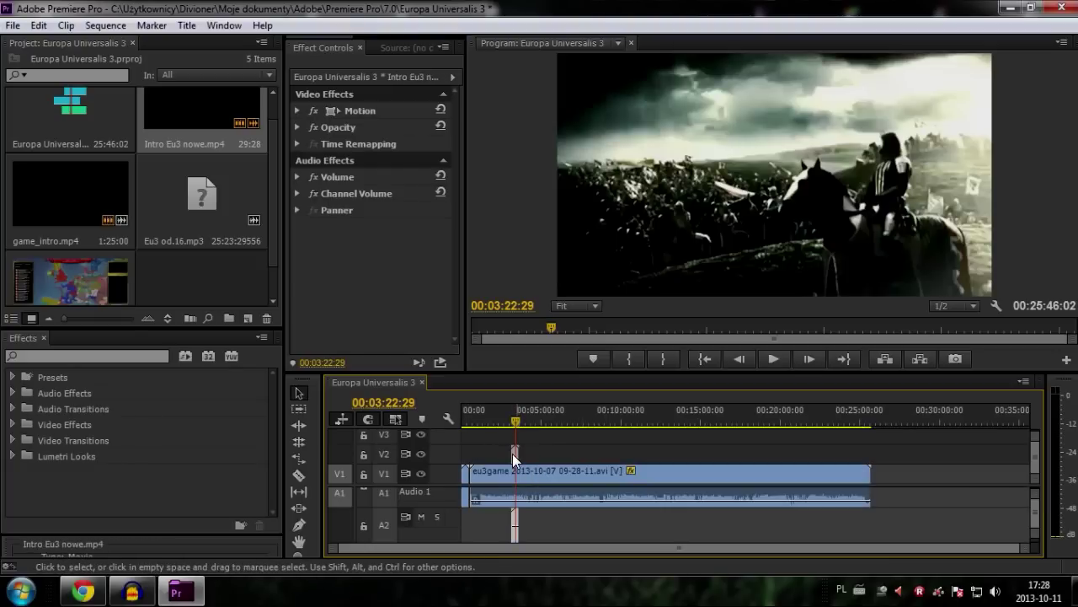
pyautogui.moveTo(513, 454); pyautogui.dragTo(512, 464)
# Step: Resize and reposition the eu3game picture into a smaller inset near the upper centre
pyautogui.click(544, 467)
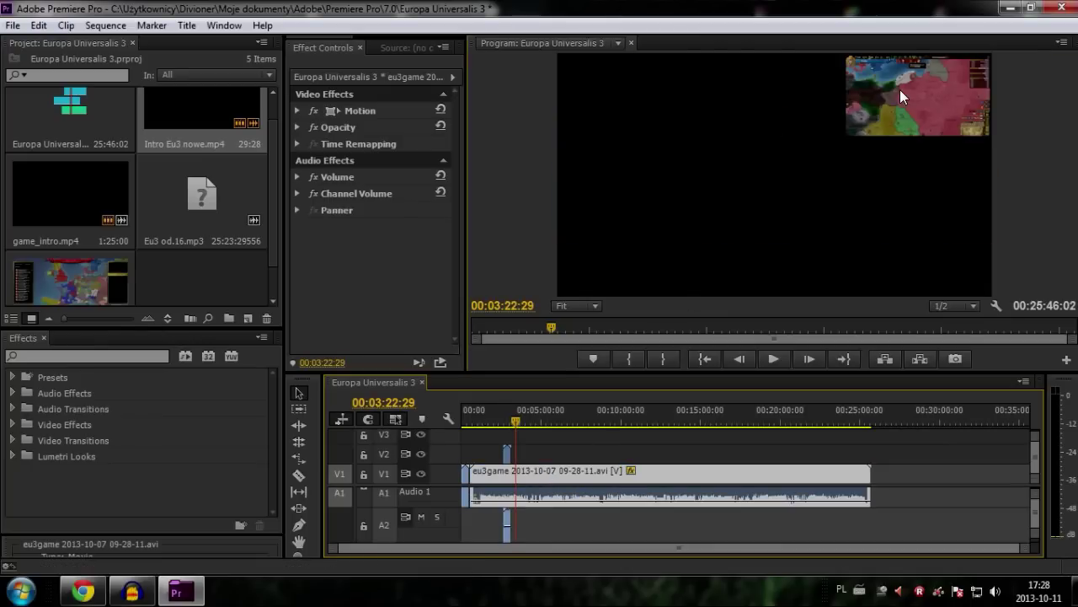
pyautogui.click(337, 110)
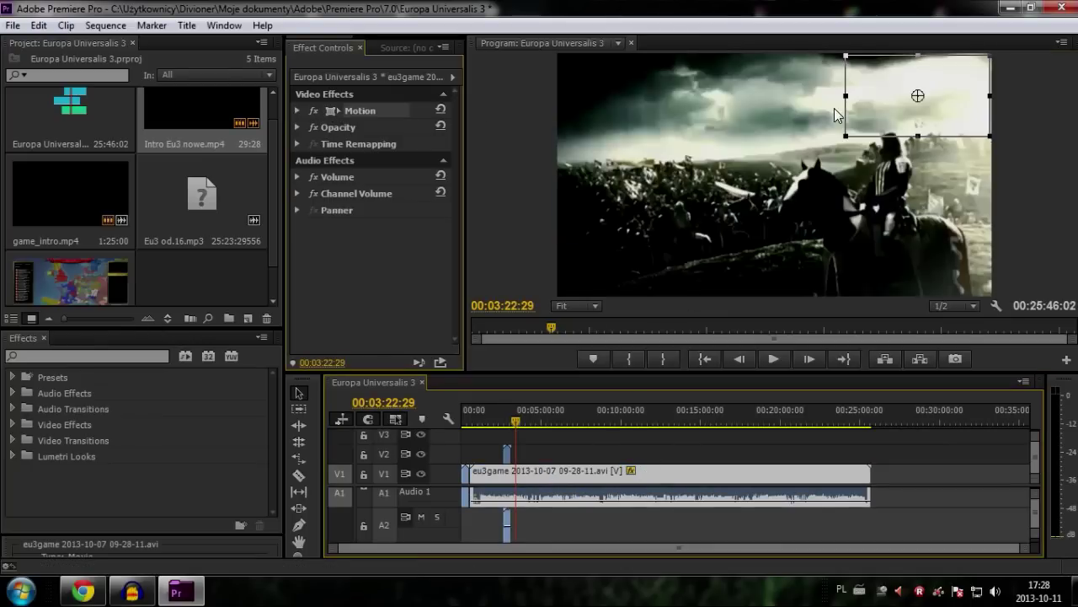
pyautogui.moveTo(846, 135); pyautogui.dragTo(635, 242)
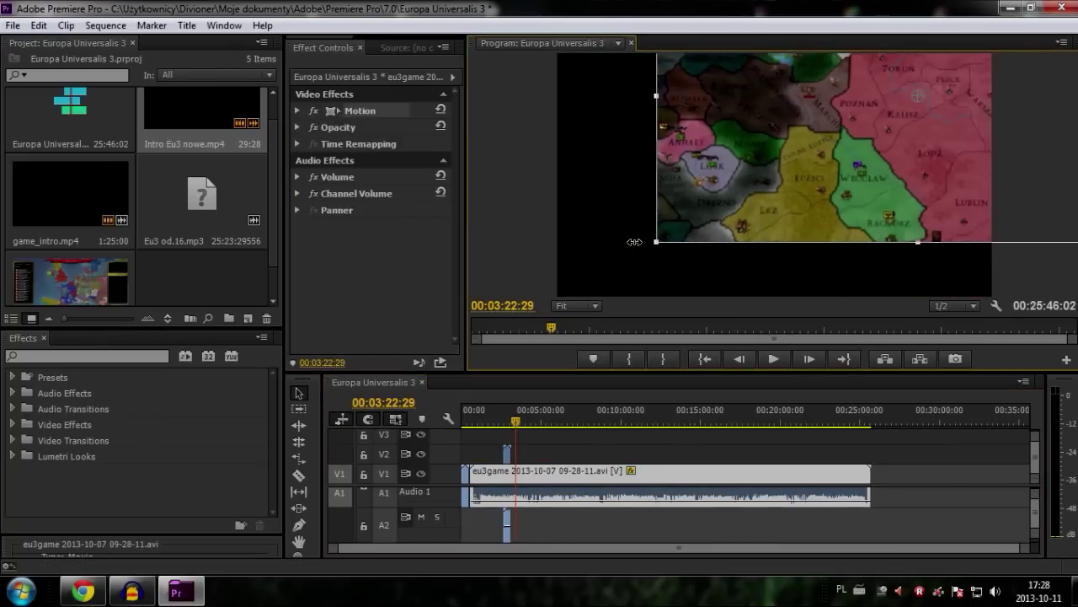
pyautogui.moveTo(788, 147); pyautogui.dragTo(725, 168)
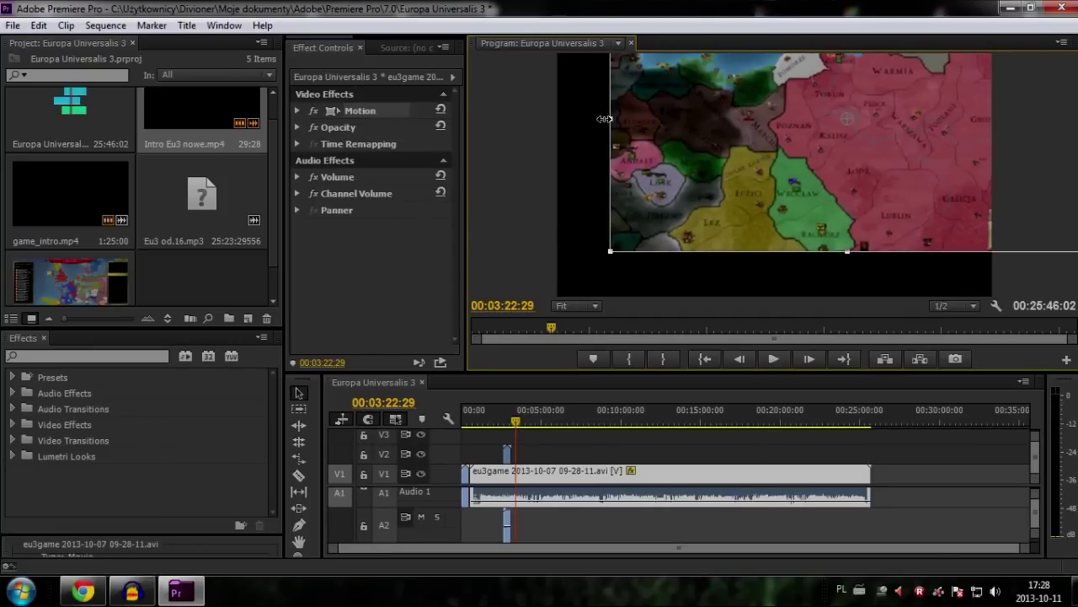
pyautogui.moveTo(604, 119)
pyautogui.mouseDown()
pyautogui.moveTo(850, 99)
pyautogui.moveTo(770, 163)
pyautogui.moveTo(780, 163)
pyautogui.mouseUp()
# Step: Nudge the gameplay picture up-left, expand Motion, and toggle its fx off and back on
pyautogui.rightClick(697, 141)
pyautogui.click(661, 120)
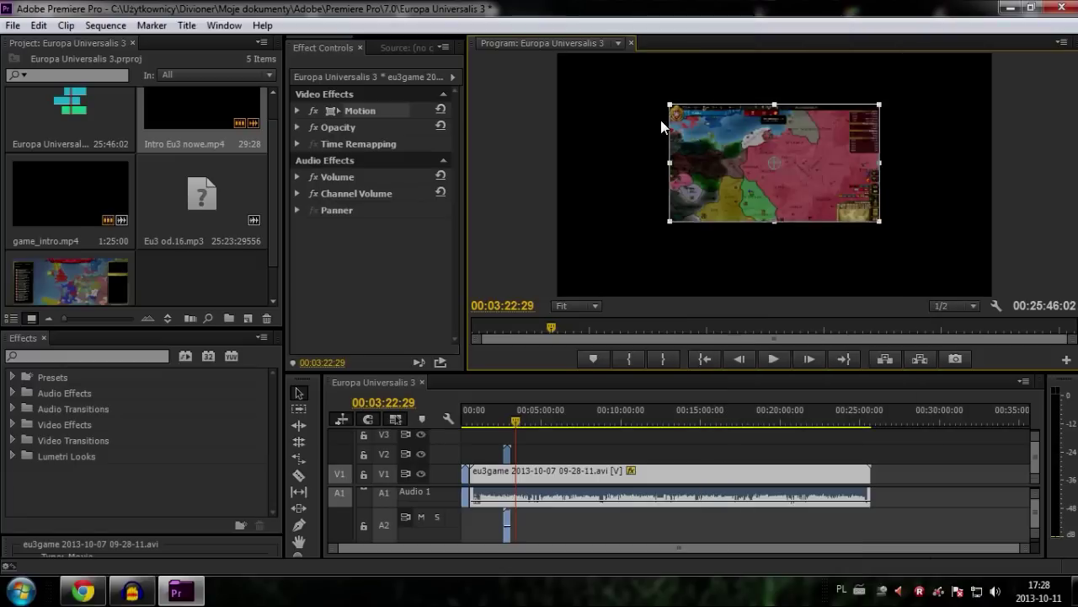
pyautogui.moveTo(660, 120); pyautogui.dragTo(651, 115)
pyautogui.click(328, 110)
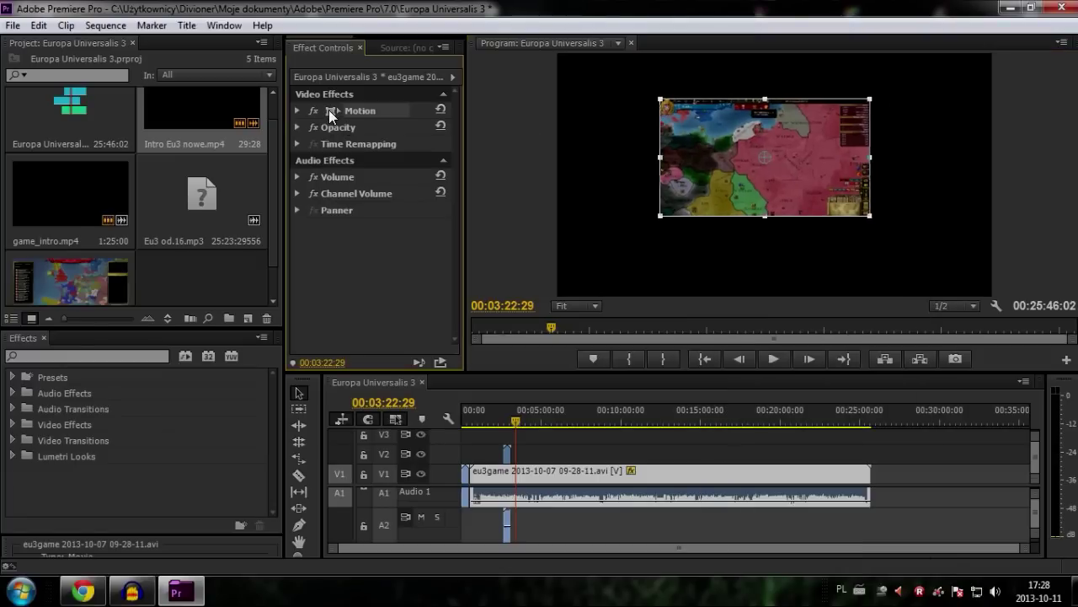
pyautogui.click(295, 111)
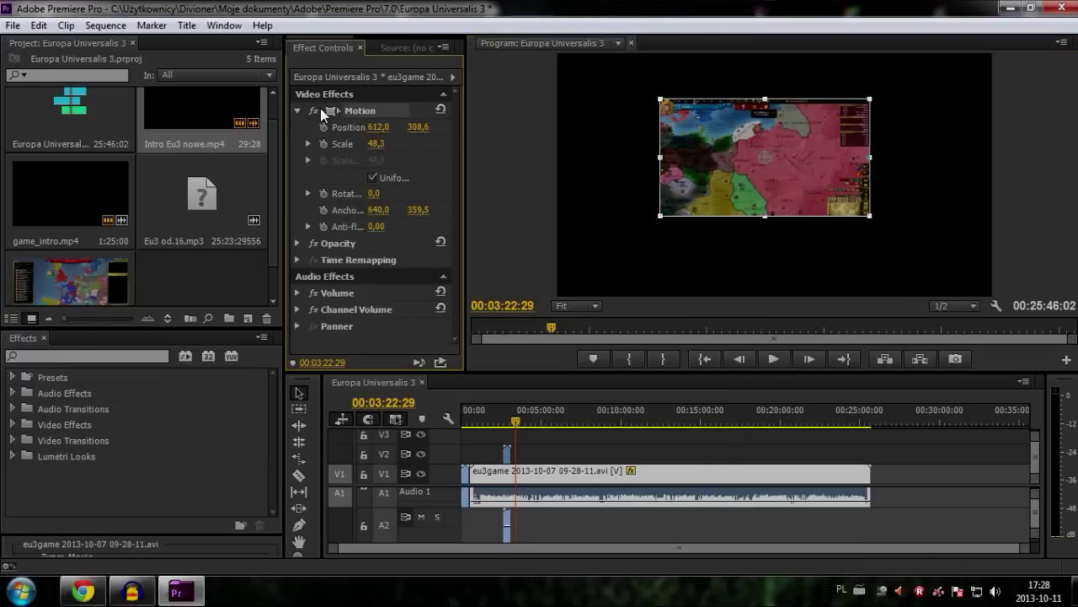
pyautogui.click(313, 110)
pyautogui.click(790, 187)
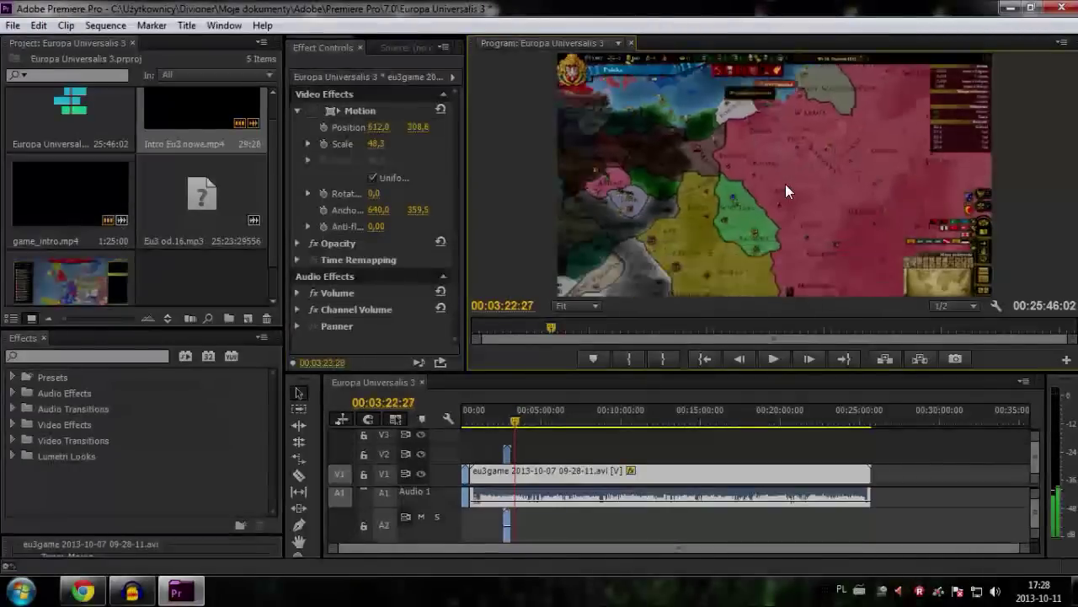
pyautogui.click(313, 111)
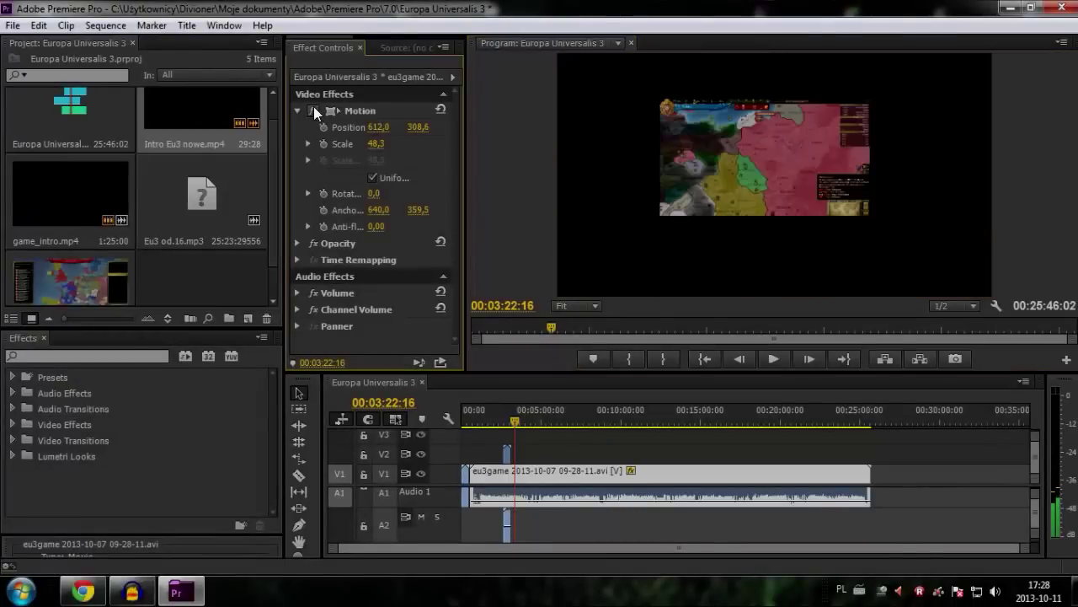
# Step: Scale the gameplay picture up to 100.4 at position 630.7, 357.7 to fill the frame
pyautogui.click(327, 111)
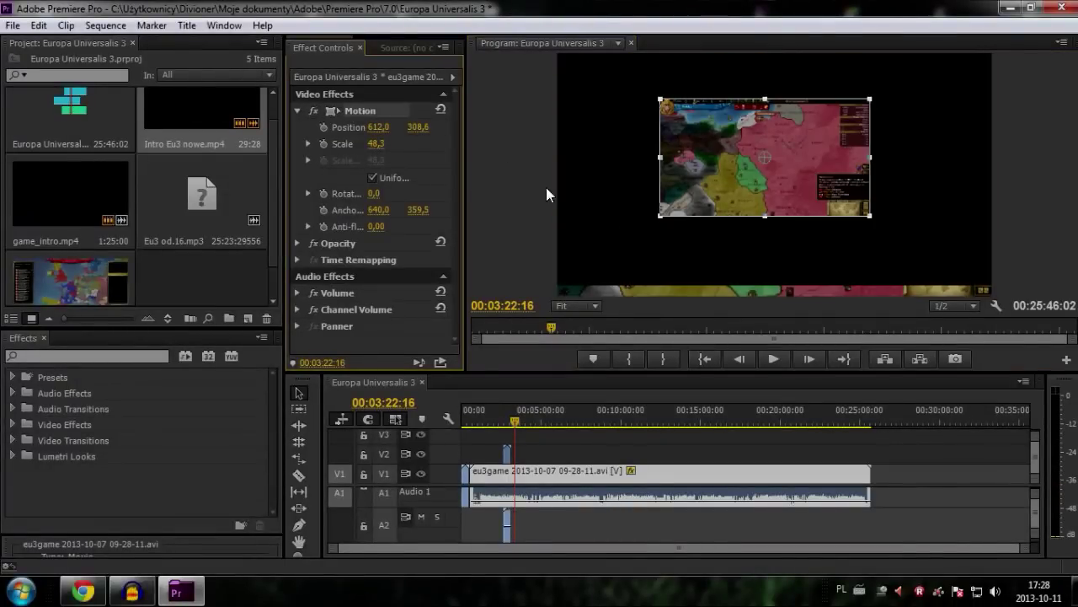
pyautogui.moveTo(763, 157); pyautogui.dragTo(766, 160)
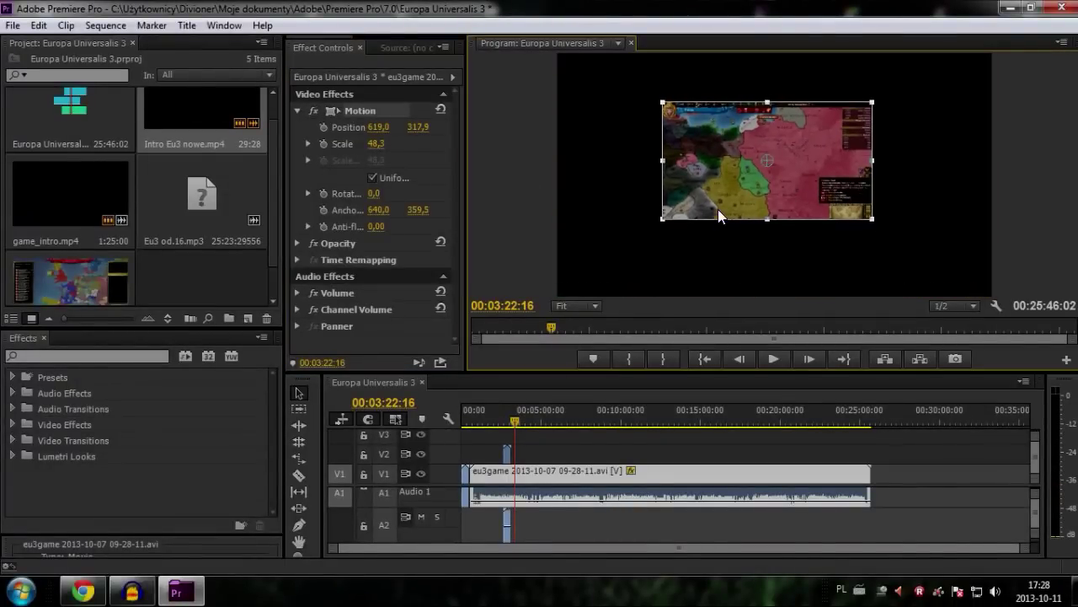
pyautogui.moveTo(662, 218); pyautogui.dragTo(582, 281)
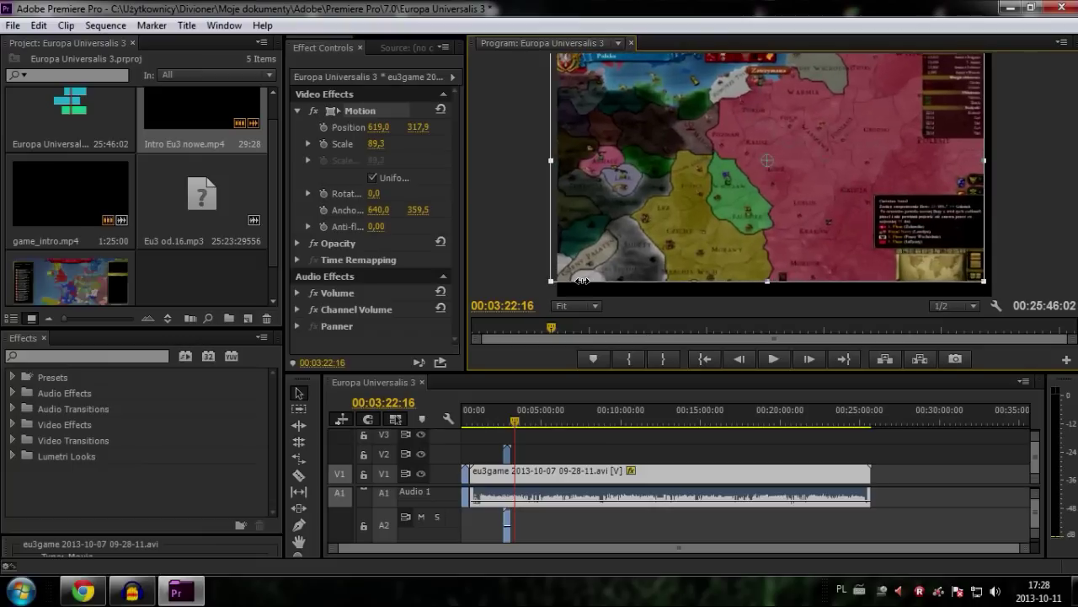
pyautogui.moveTo(710, 186); pyautogui.dragTo(718, 200)
pyautogui.moveTo(564, 290); pyautogui.dragTo(553, 295)
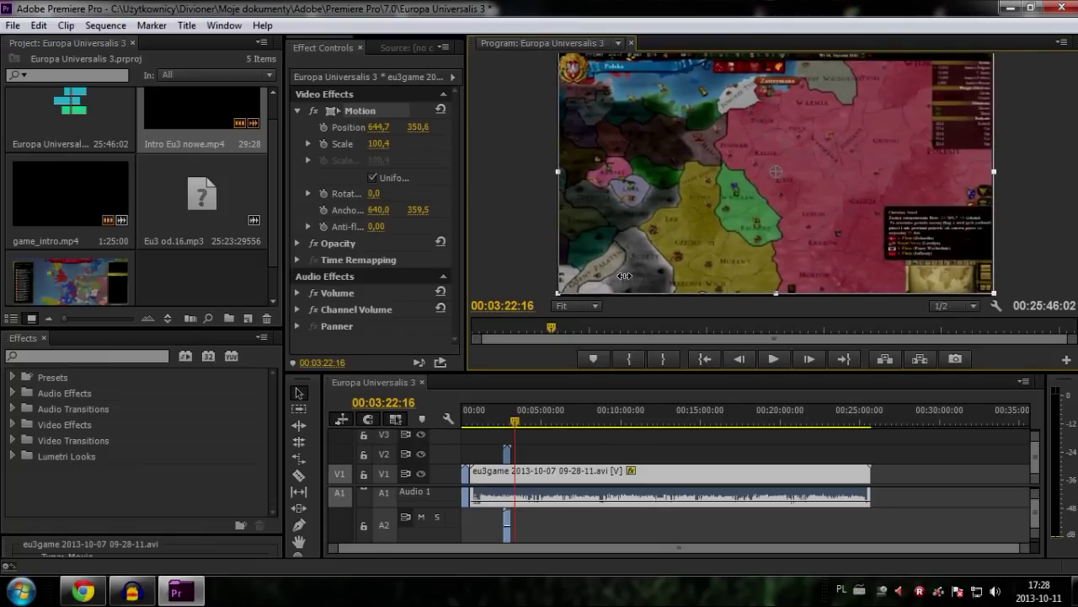
pyautogui.moveTo(669, 253); pyautogui.dragTo(663, 256)
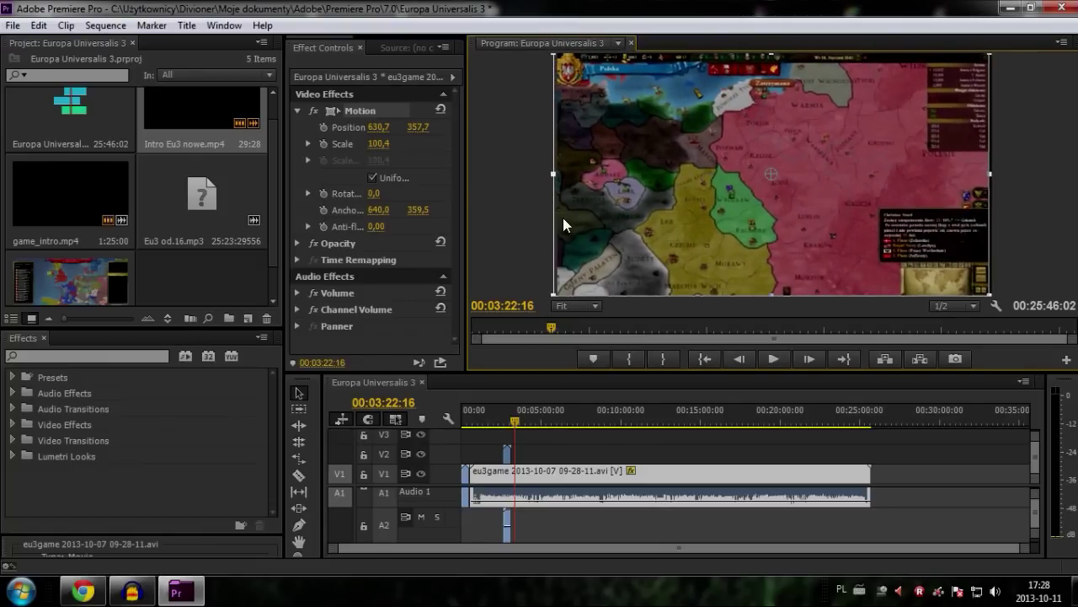
pyautogui.click(527, 219)
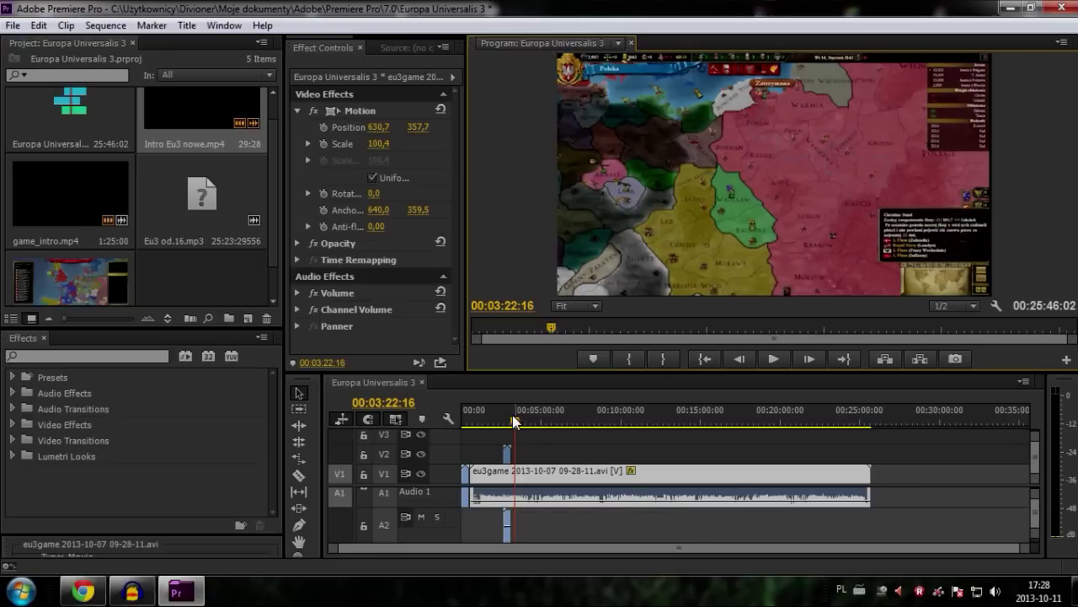
# Step: Activate Motion on the Intro Eu3 nowe.mp4 clip on V2 and park the playhead at 00:02:50:04
pyautogui.moveTo(512, 414); pyautogui.dragTo(611, 420)
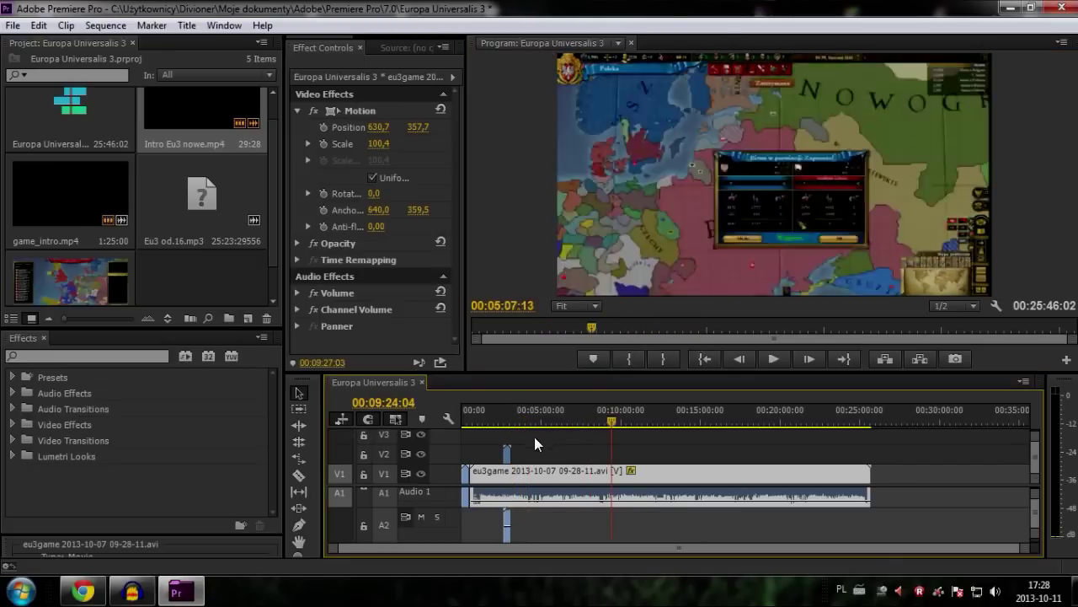
pyautogui.moveTo(479, 415); pyautogui.dragTo(527, 415)
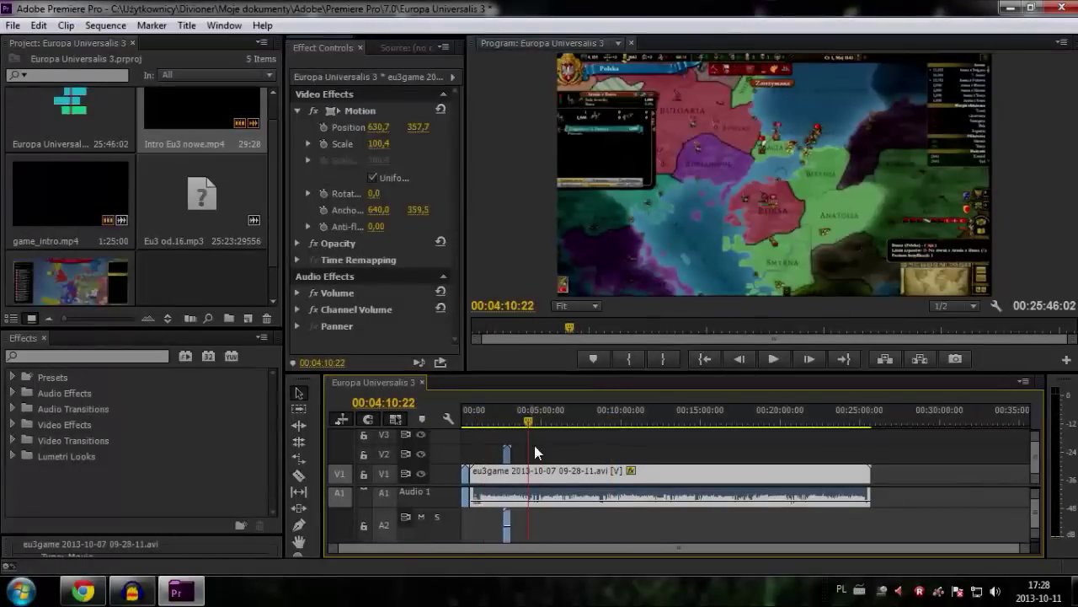
pyautogui.click(499, 413)
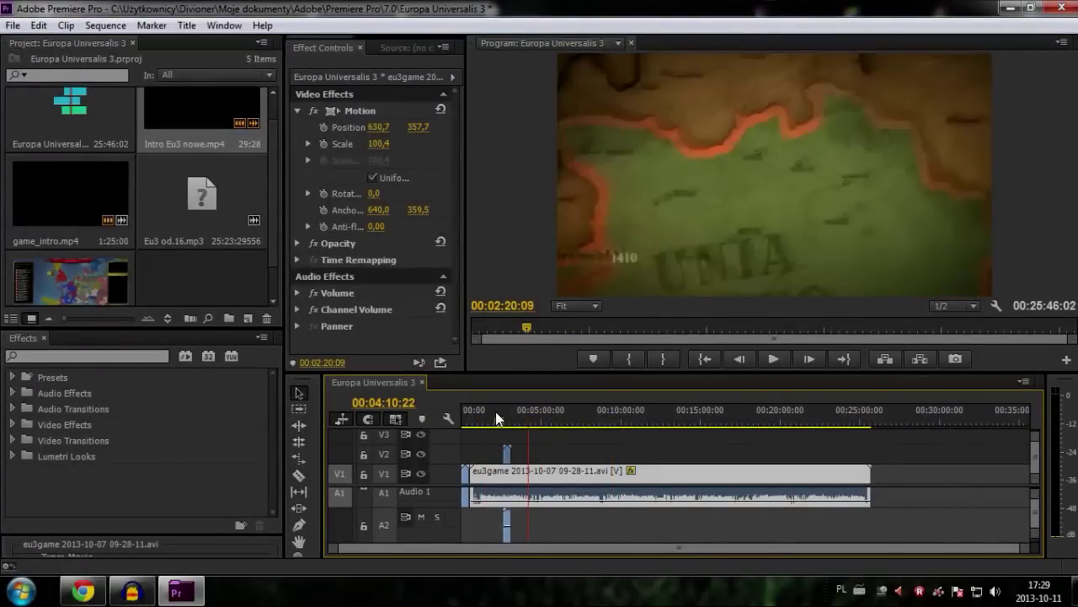
pyautogui.click(507, 453)
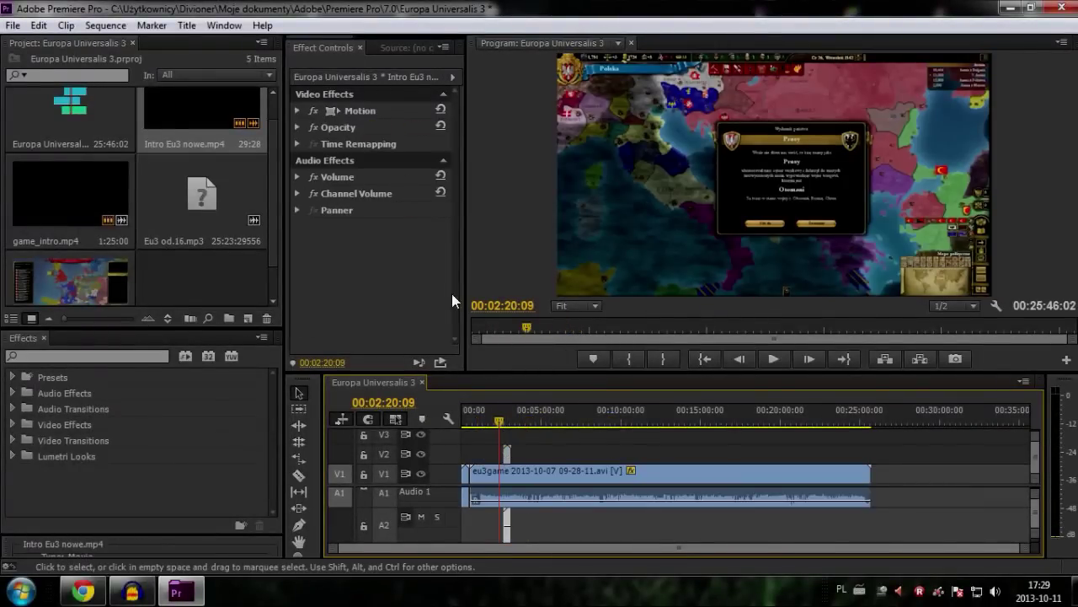
pyautogui.click(328, 112)
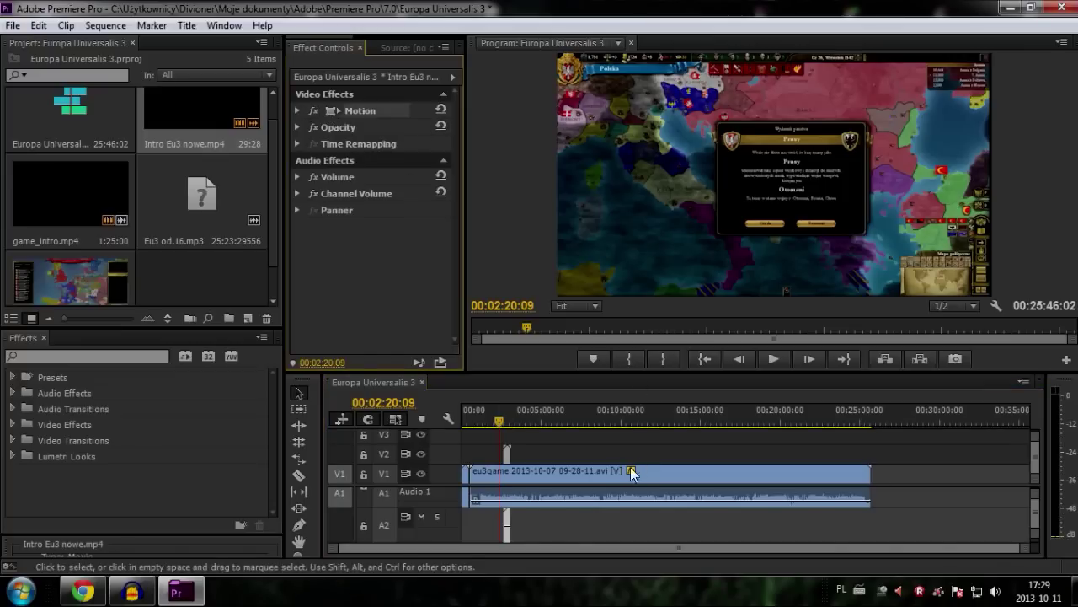
pyautogui.click(505, 456)
pyautogui.click(507, 423)
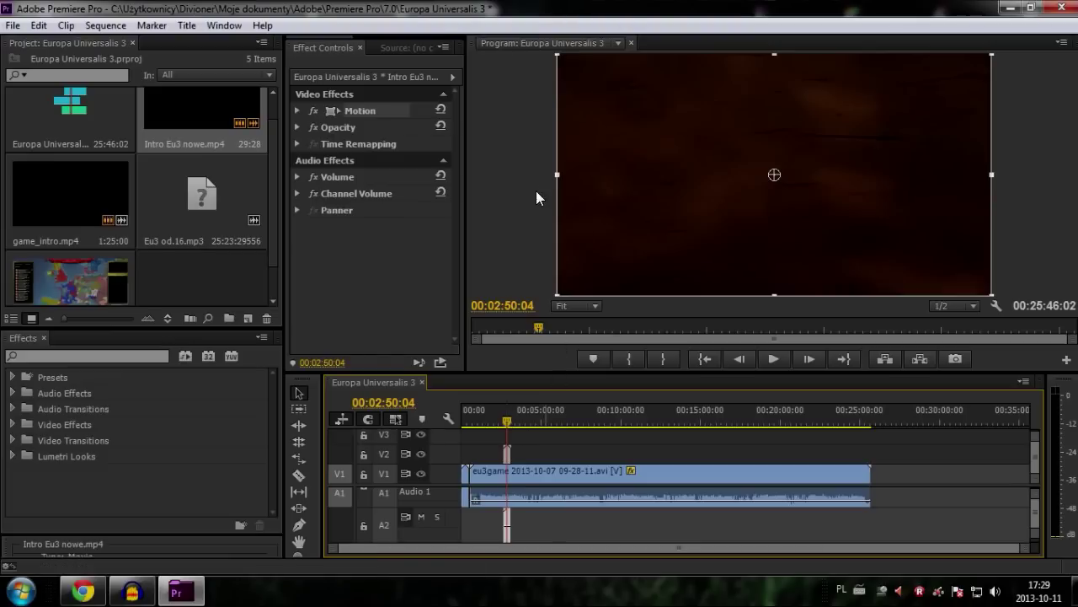
# Step: Shrink the intro clip to a small box and place it in the top-right corner
pyautogui.moveTo(556, 177)
pyautogui.mouseDown()
pyautogui.moveTo(749, 174)
pyautogui.moveTo(713, 188)
pyautogui.mouseUp()
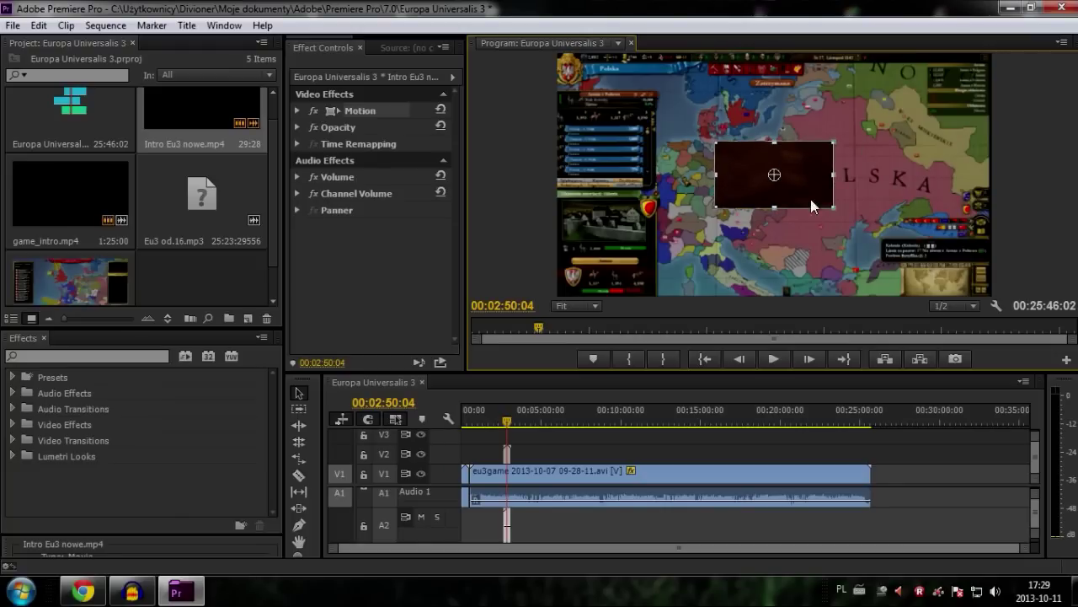
pyautogui.moveTo(783, 184); pyautogui.dragTo(938, 93)
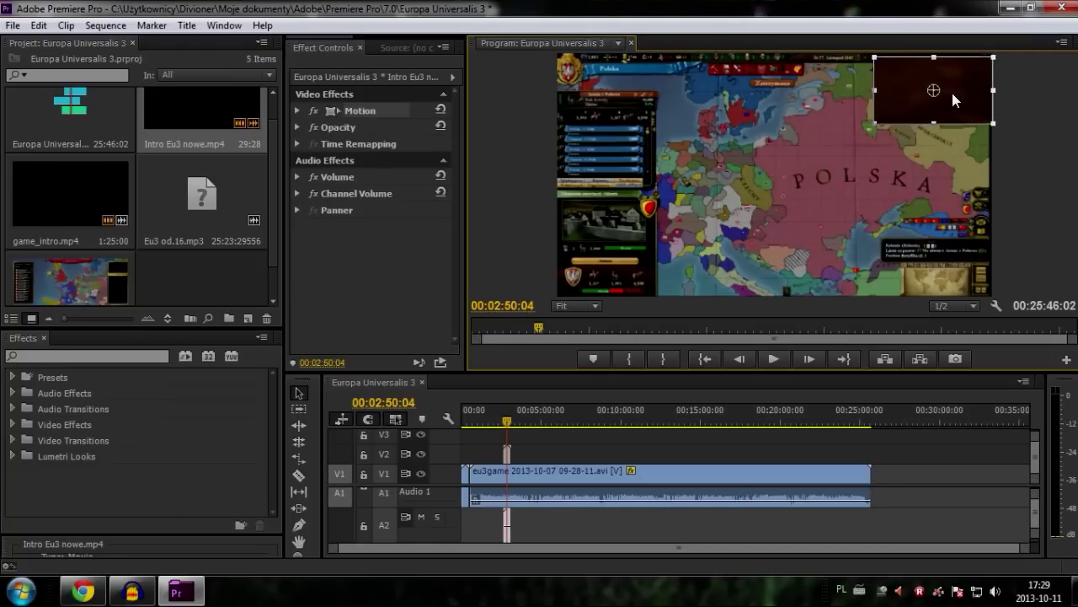
pyautogui.moveTo(937, 89); pyautogui.dragTo(936, 90)
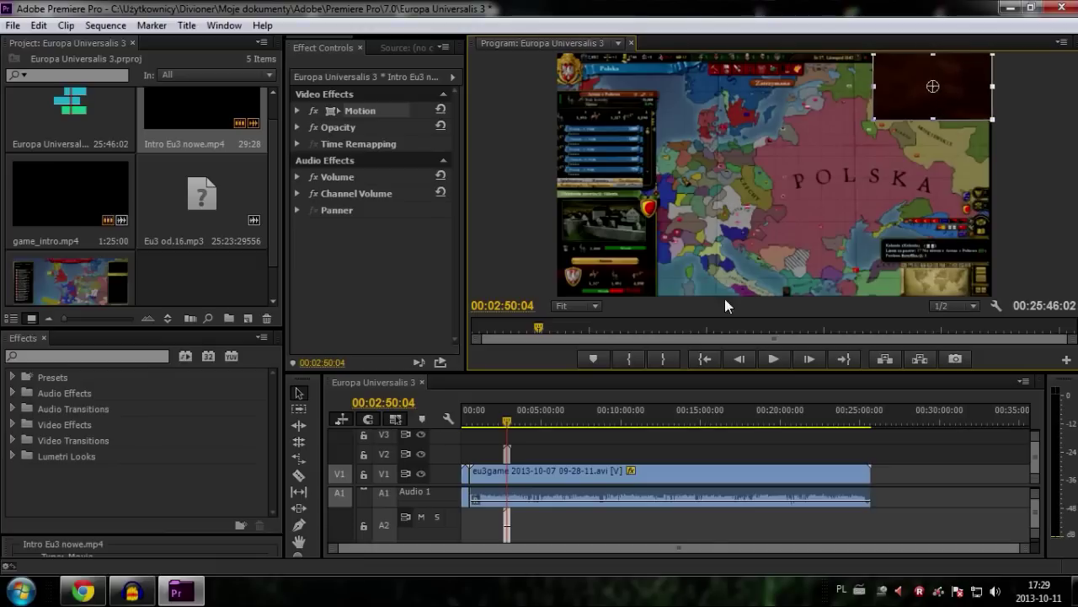
# Step: Play back from 00:02:47:04 to check the picture-in-picture, then stop
pyautogui.click(501, 418)
pyautogui.moveTo(502, 419); pyautogui.dragTo(500, 416)
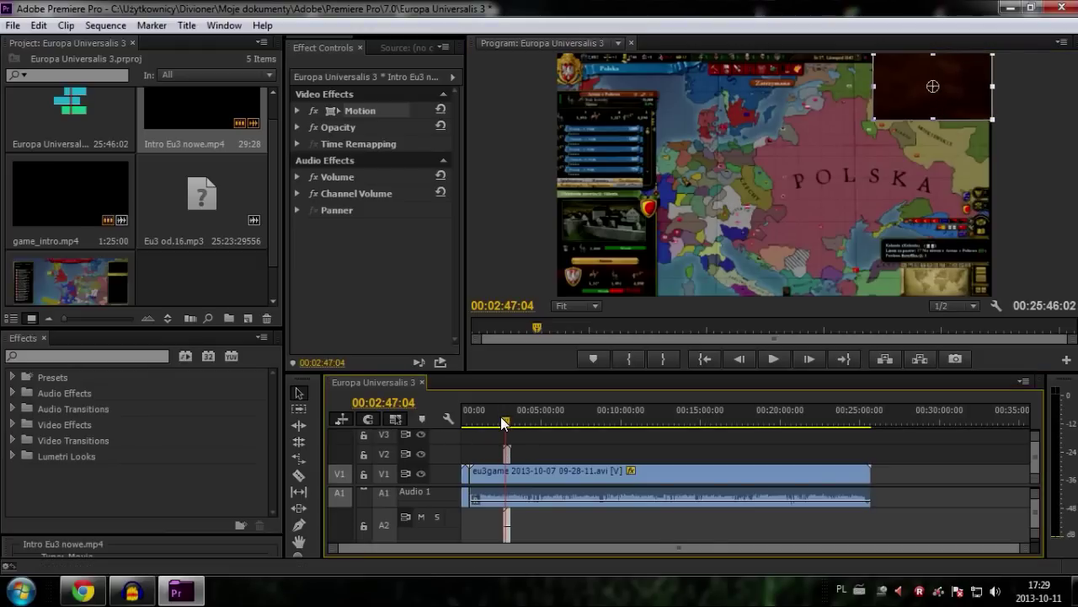
pyautogui.click(773, 358)
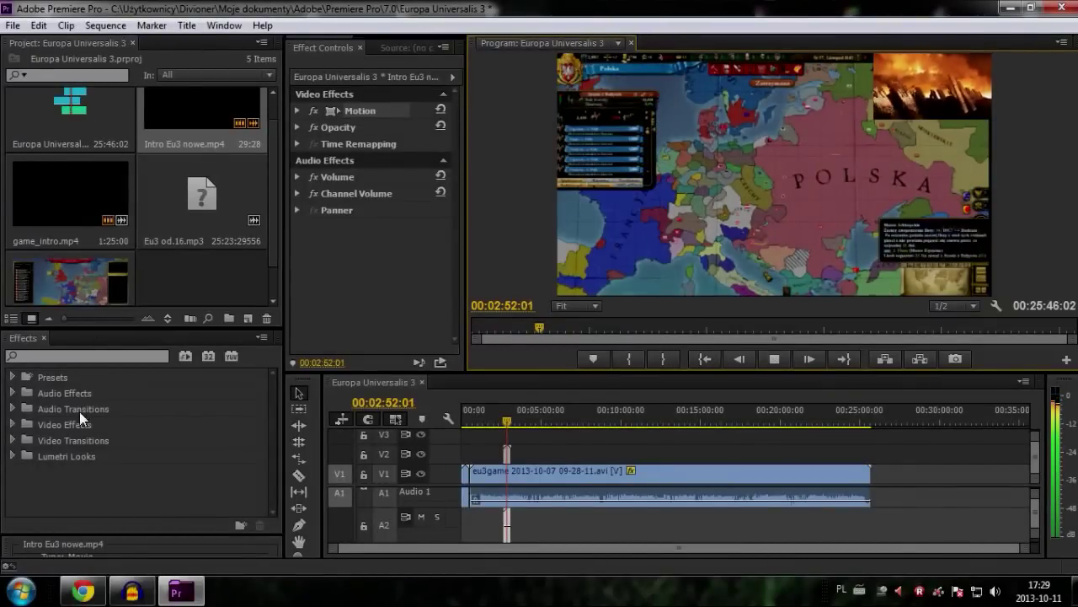
pyautogui.click(775, 358)
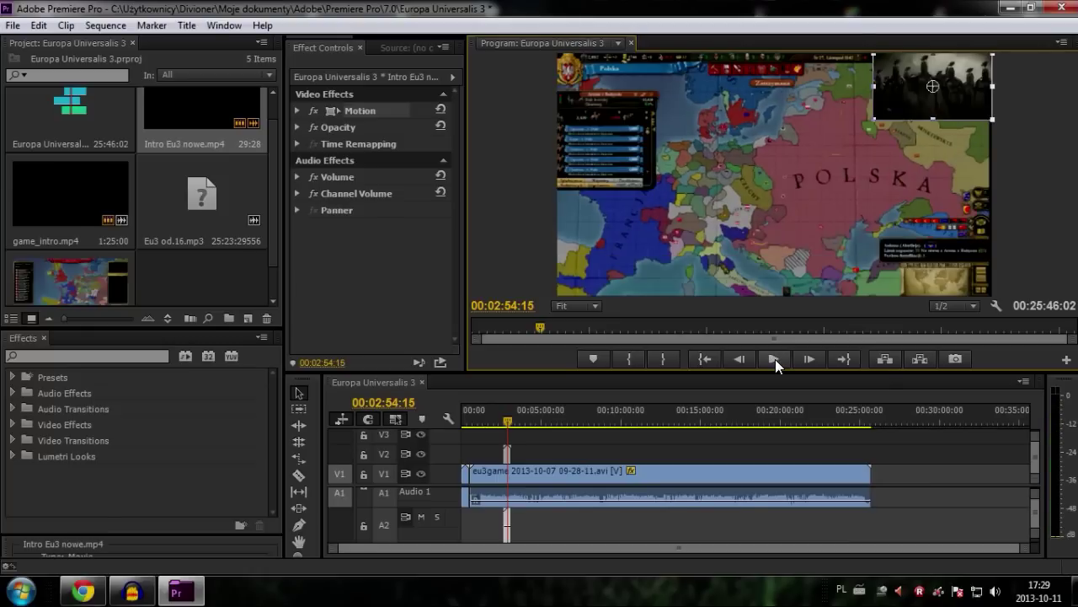
# Step: Expand Volume on the eu3game clip and add a Level keyframe at 00:02:54:15
pyautogui.click(347, 327)
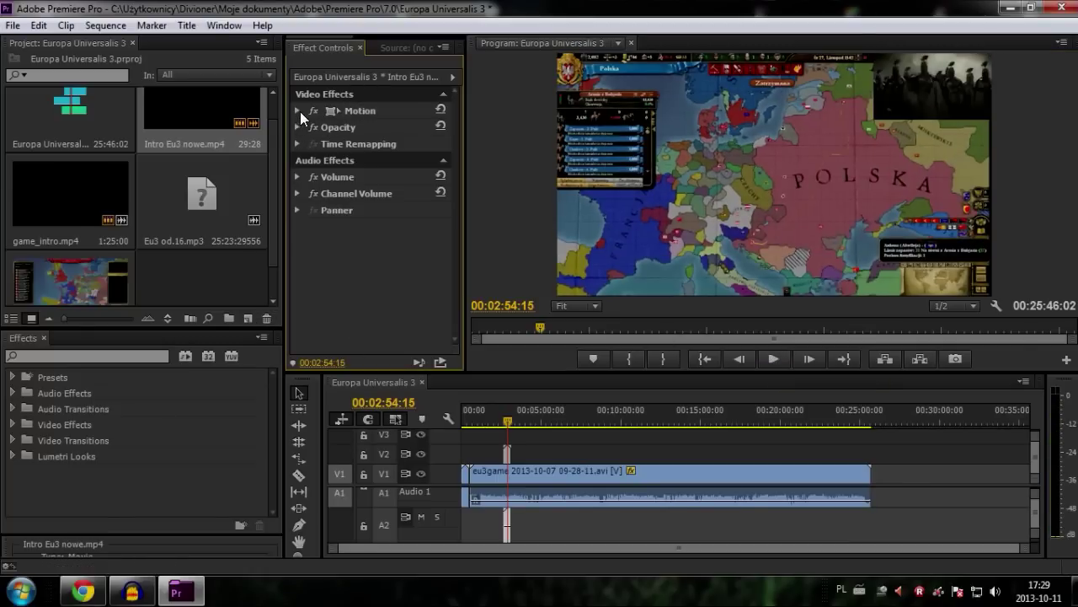
pyautogui.click(296, 176)
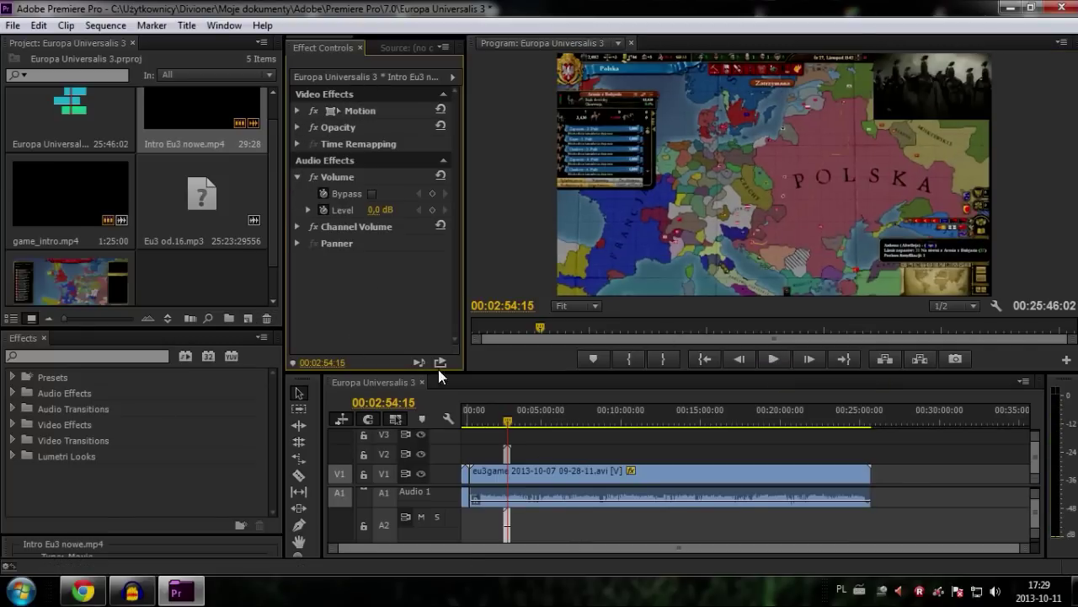
pyautogui.click(502, 497)
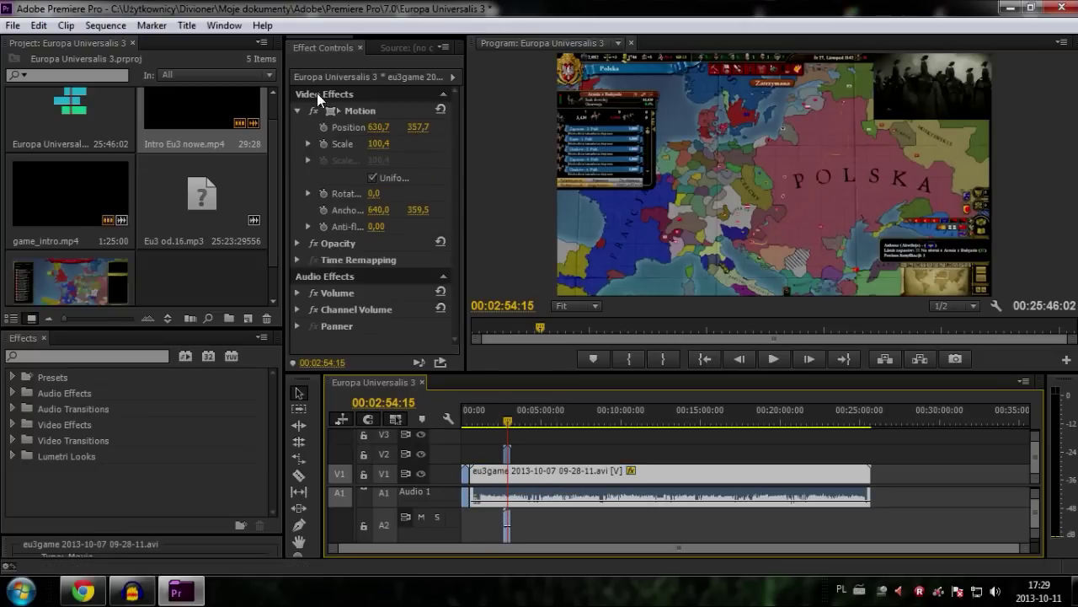
pyautogui.click(296, 110)
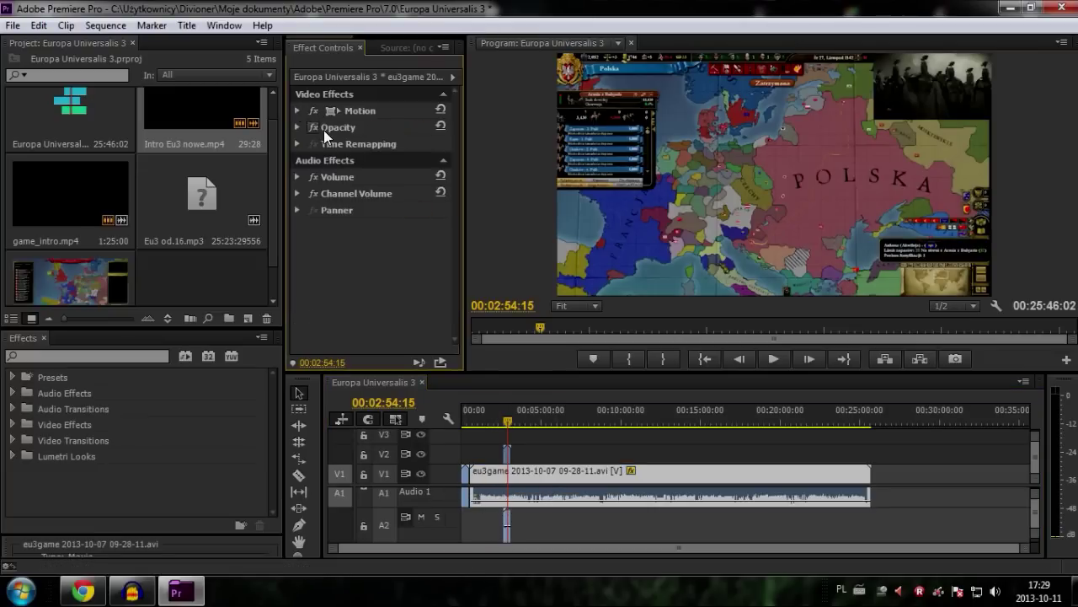
pyautogui.click(297, 177)
pyautogui.click(432, 209)
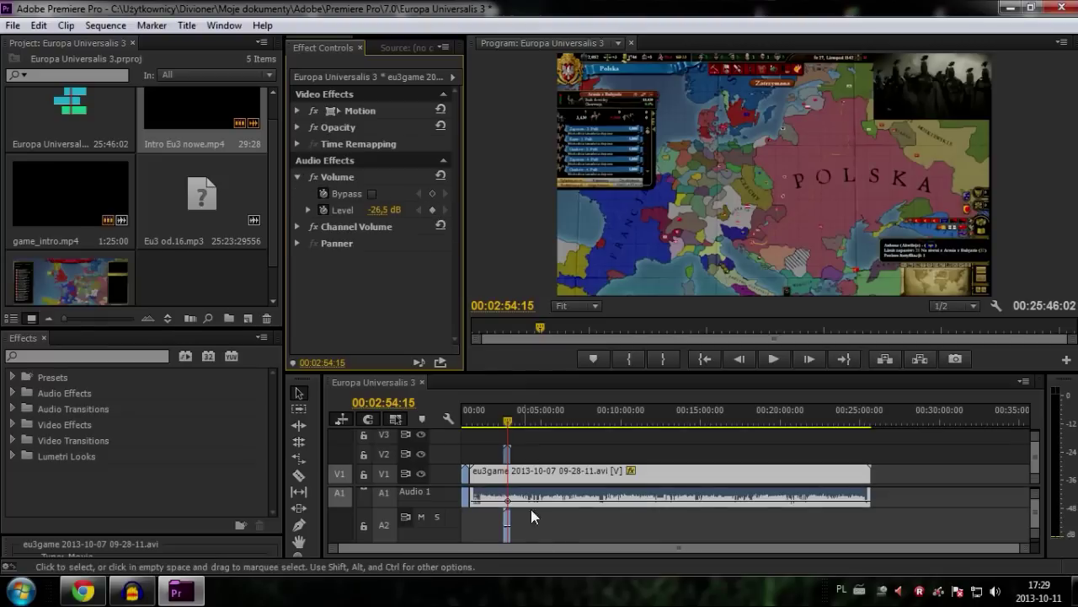
# Step: Lower the gameplay level to -26,5 dB, add a keyframe at 00:03:43:26, and pull an earlier point to silence
pyautogui.moveTo(505, 424); pyautogui.dragTo(522, 425)
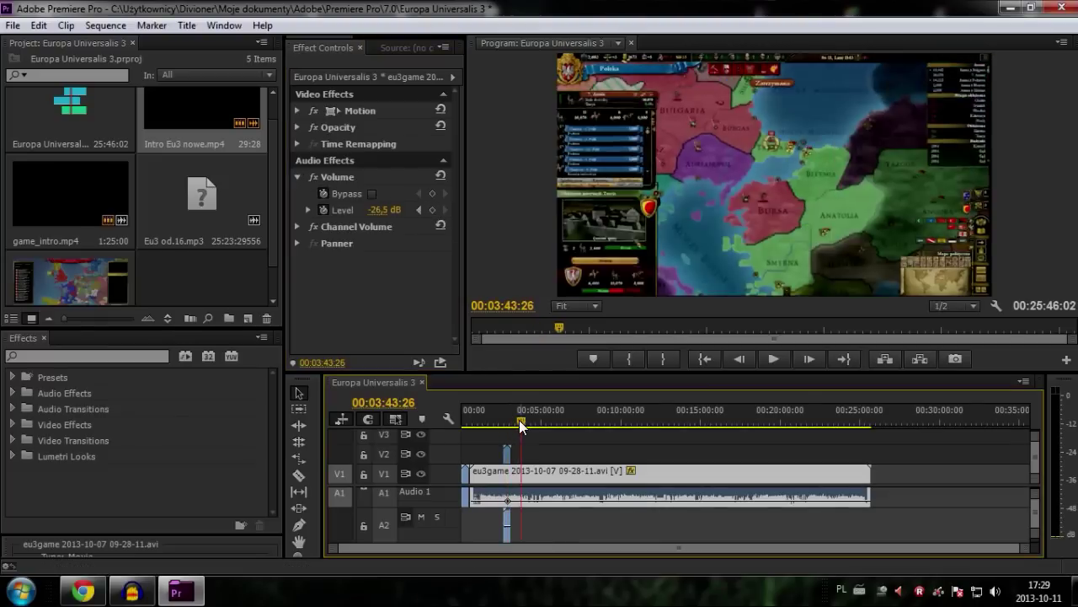
pyautogui.click(432, 209)
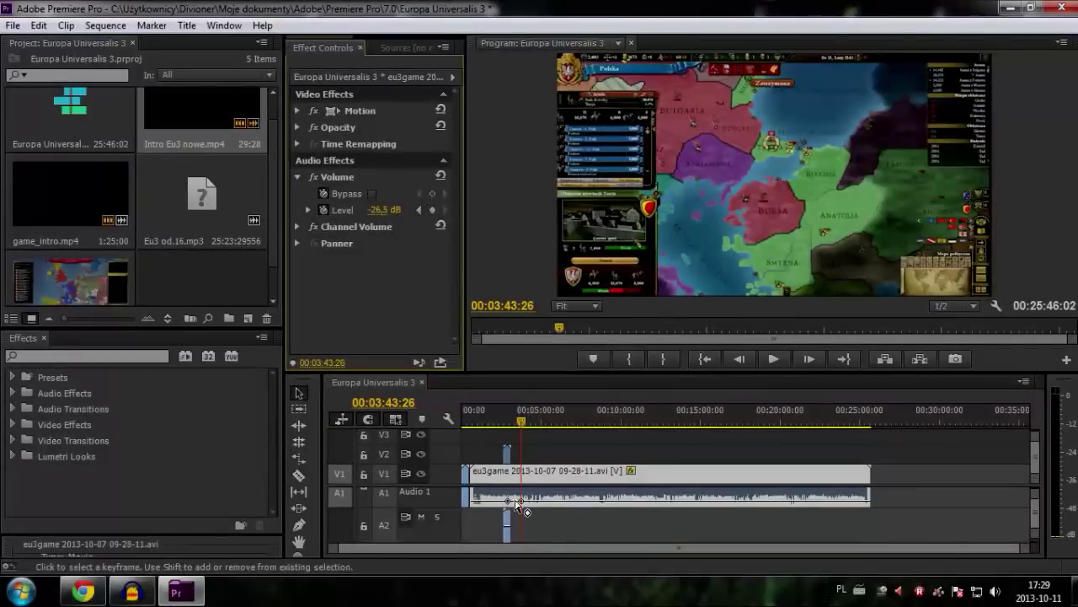
pyautogui.moveTo(507, 500)
pyautogui.mouseDown()
pyautogui.moveTo(477, 505)
pyautogui.moveTo(504, 501)
pyautogui.moveTo(503, 490)
pyautogui.moveTo(515, 508)
pyautogui.moveTo(526, 497)
pyautogui.mouseUp()
# Step: Add a volume keyframe at 00:06:48:28 and raise the gameplay audio to about 6,0 dB
pyautogui.click(571, 459)
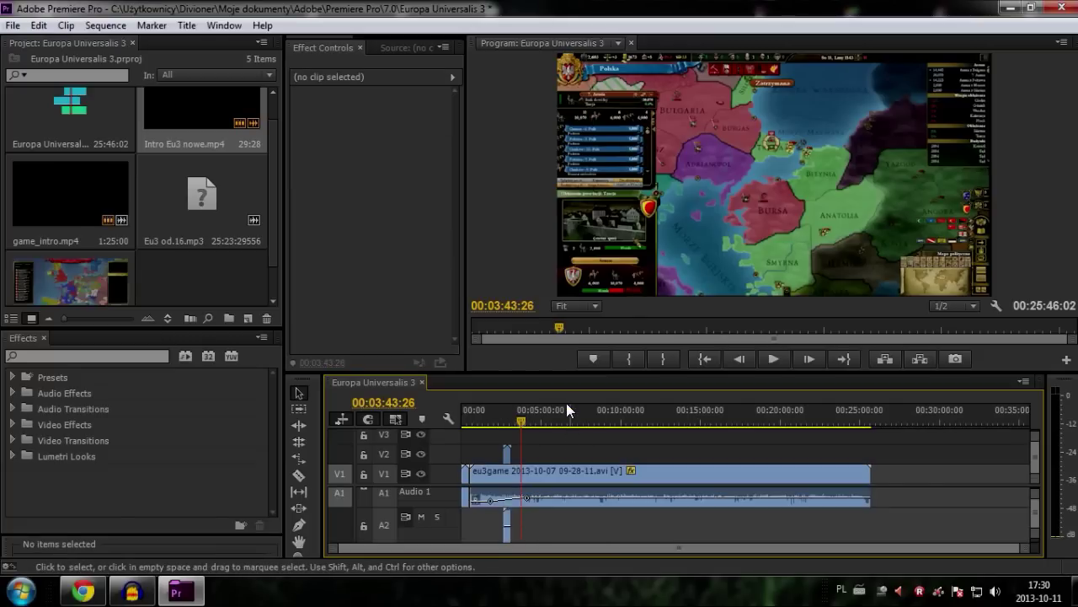
pyautogui.click(566, 411)
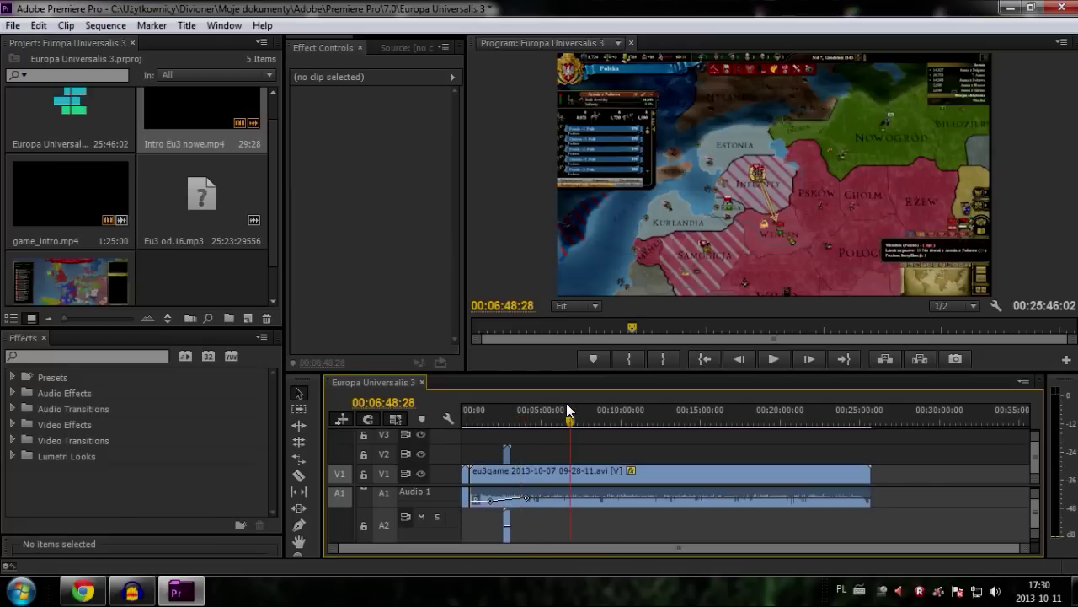
pyautogui.click(579, 500)
pyautogui.click(431, 209)
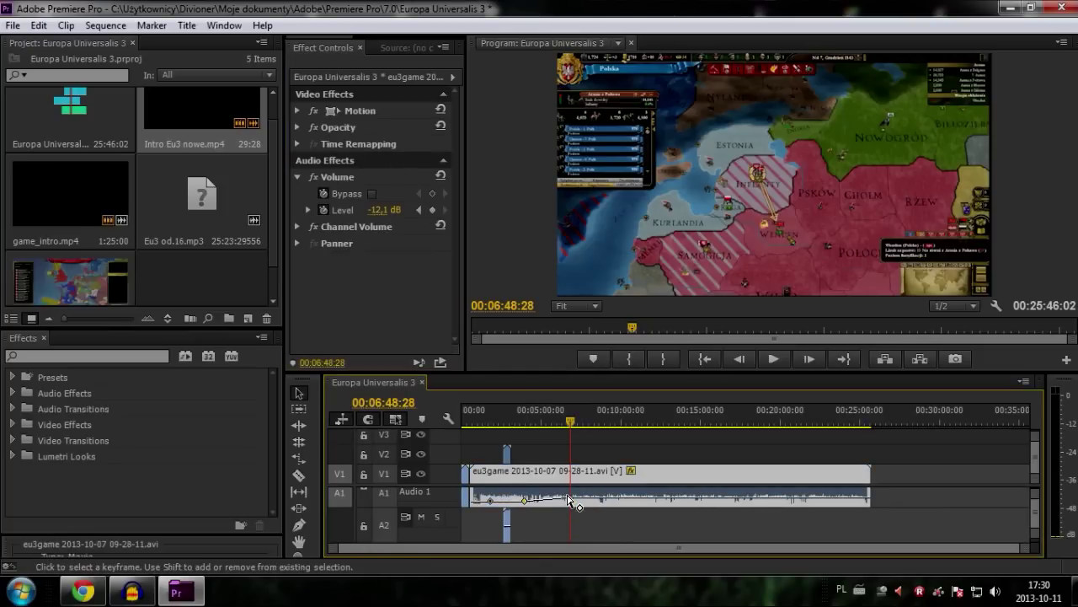
pyautogui.moveTo(571, 498); pyautogui.dragTo(590, 488)
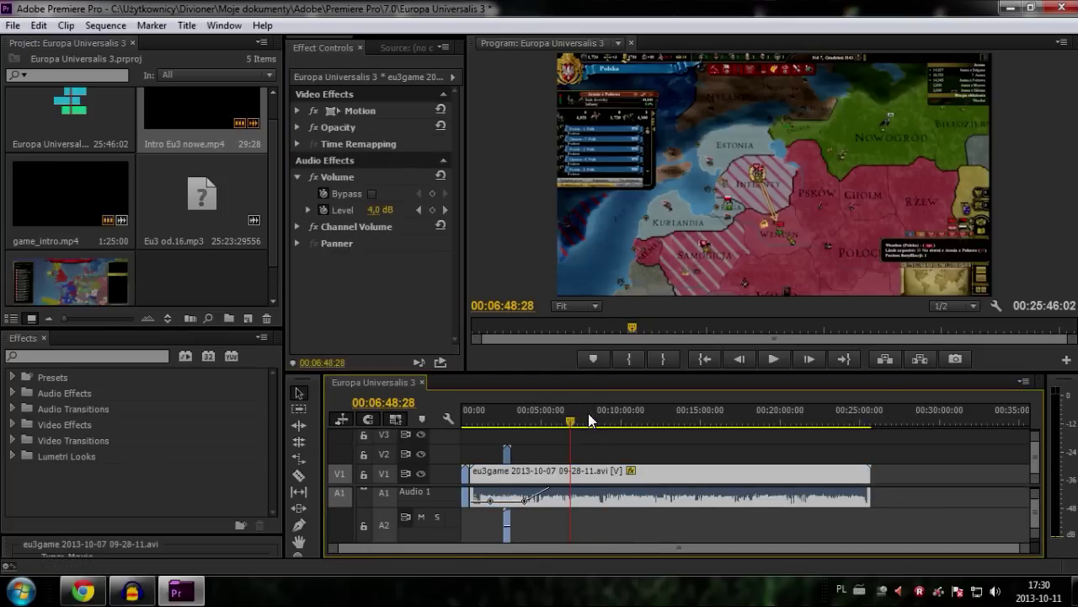